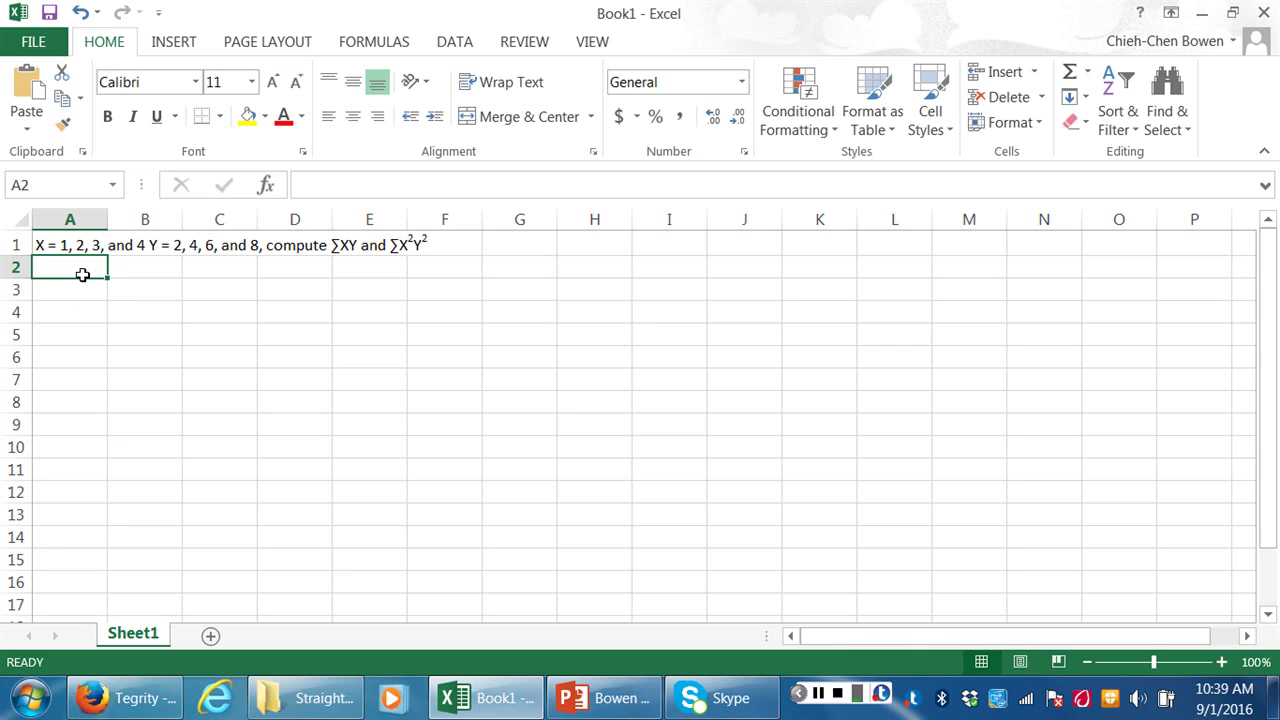
Enter the column heading X in cell A2, discarding the suggested autocomplete text.
{"action": "type", "text": "X = 1, 2, 3, and 4 Y = 2, 4, 6, and 8, compute ∑XY and ∑X2Y2"}
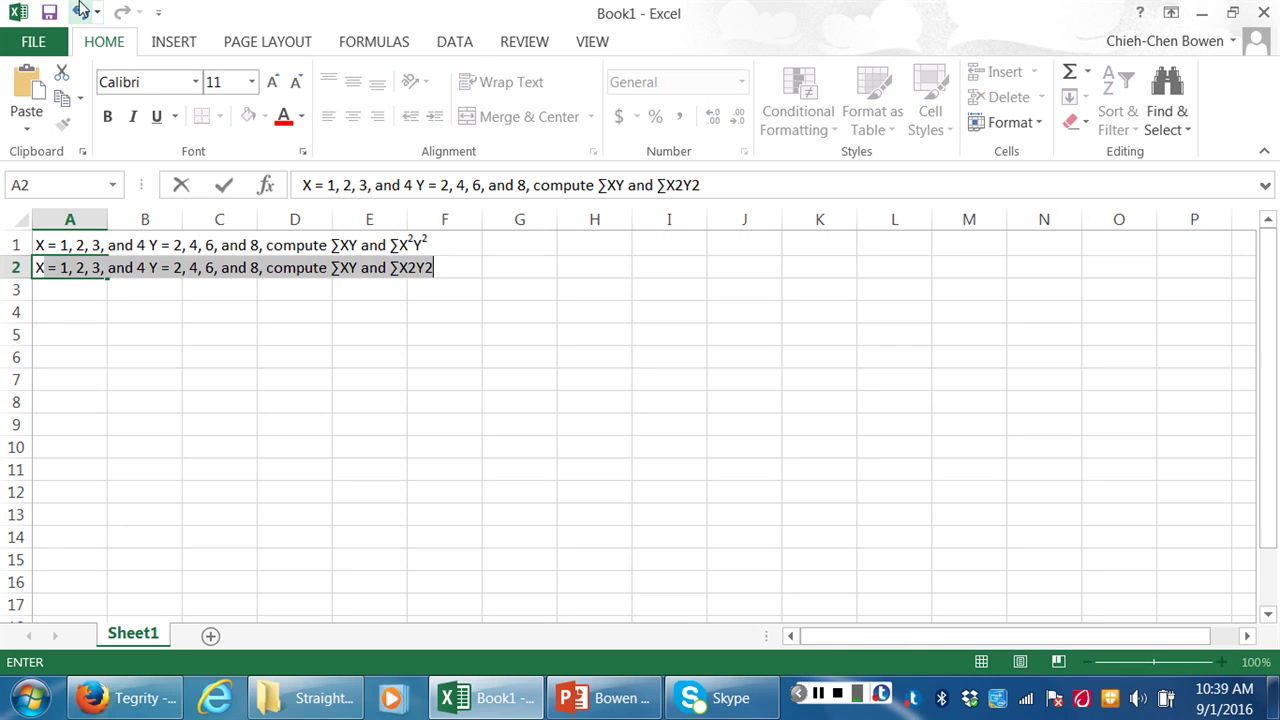
{"action": "key", "text": "Delete"}
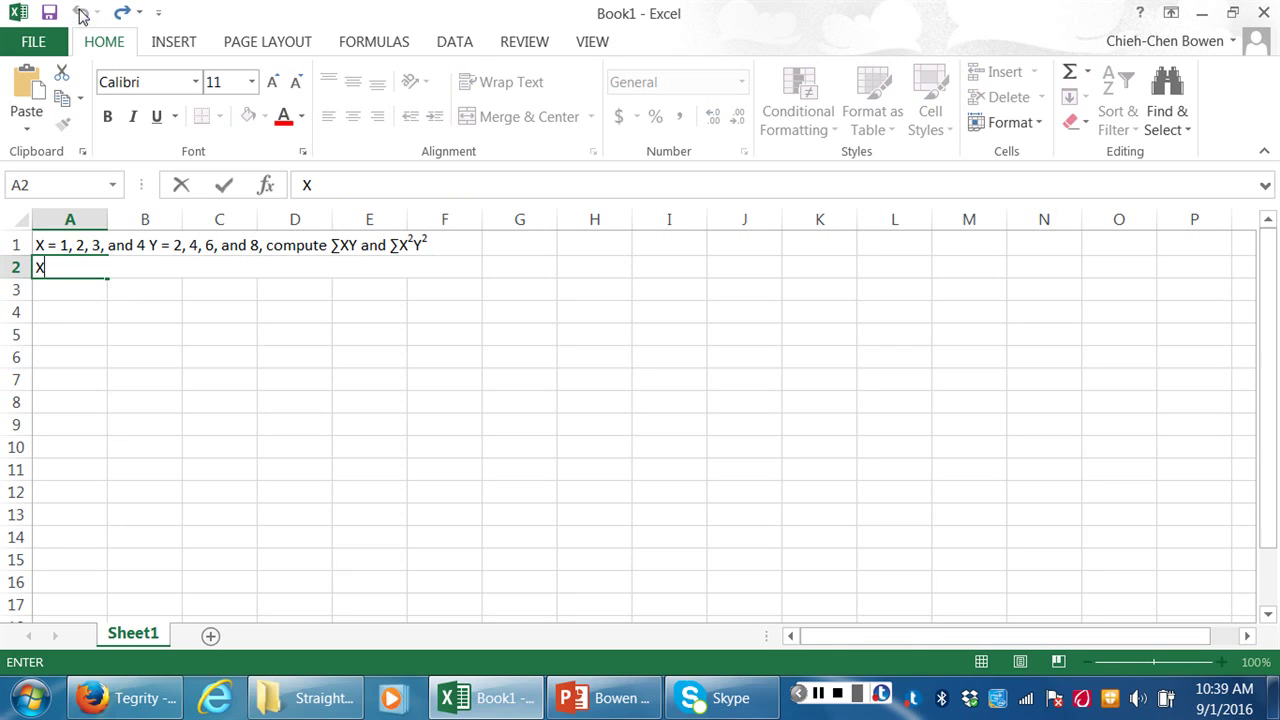
{"action": "left_click", "coordinate": [58, 287]}
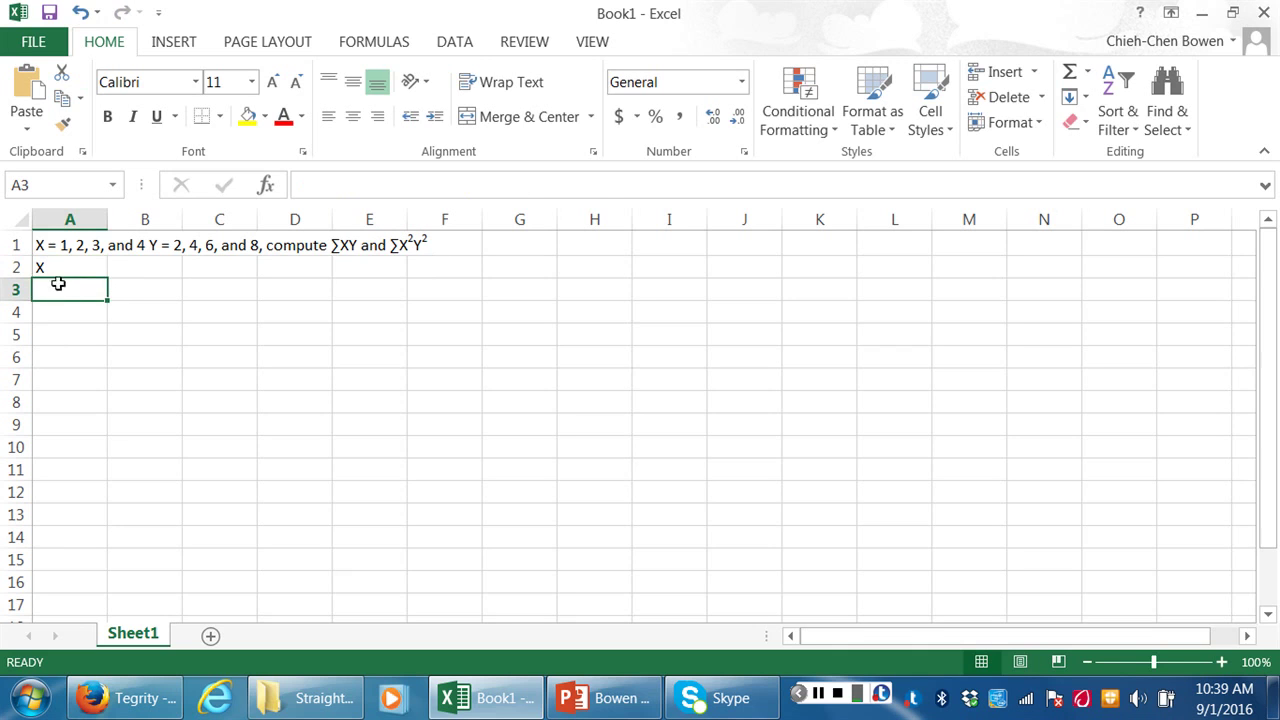
{"action": "left_click", "coordinate": [58, 268]}
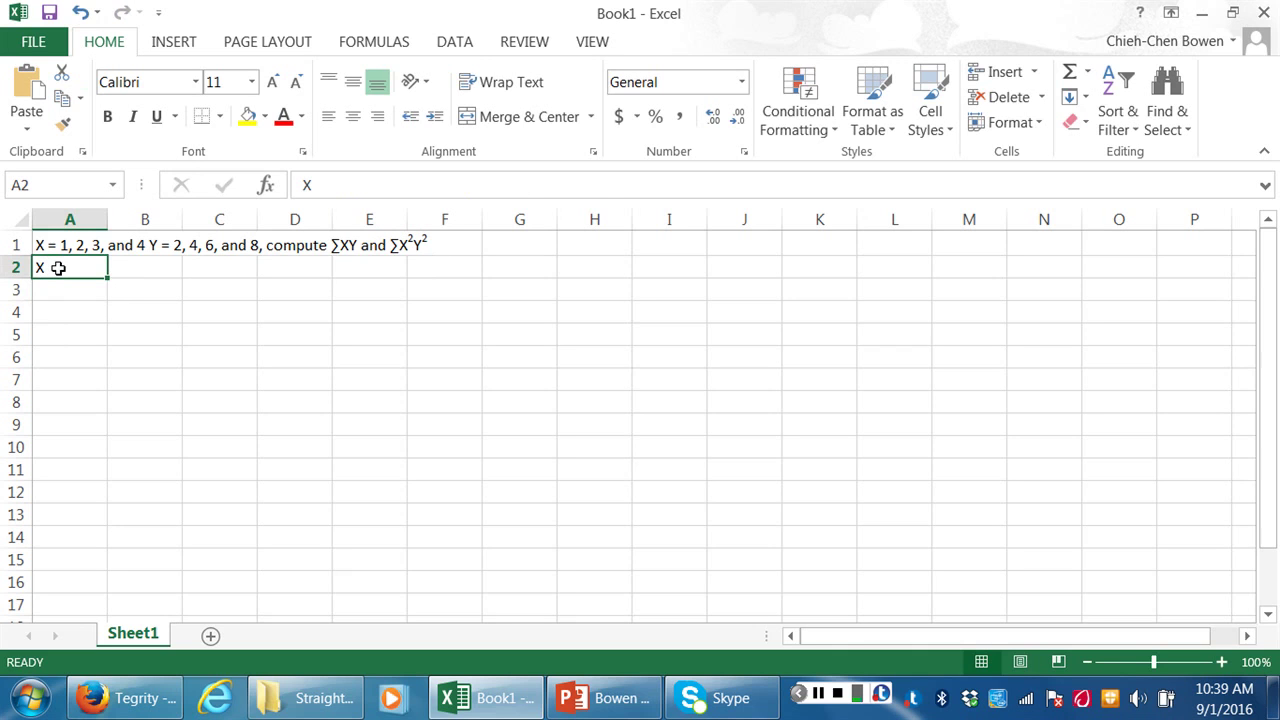
Enter the X values 1, 2, 3 and 4 in cells A3 to A6.
{"action": "left_click", "coordinate": [55, 289]}
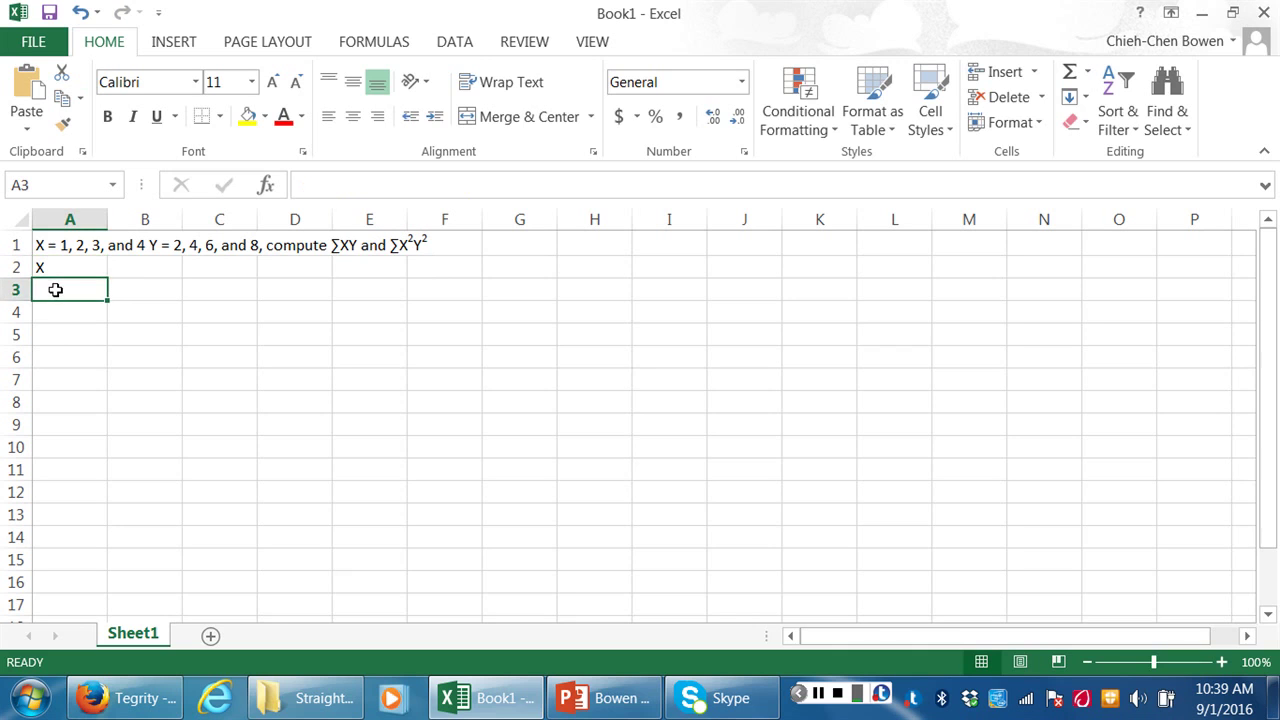
{"action": "type", "text": "1"}
{"action": "key", "text": "Return"}
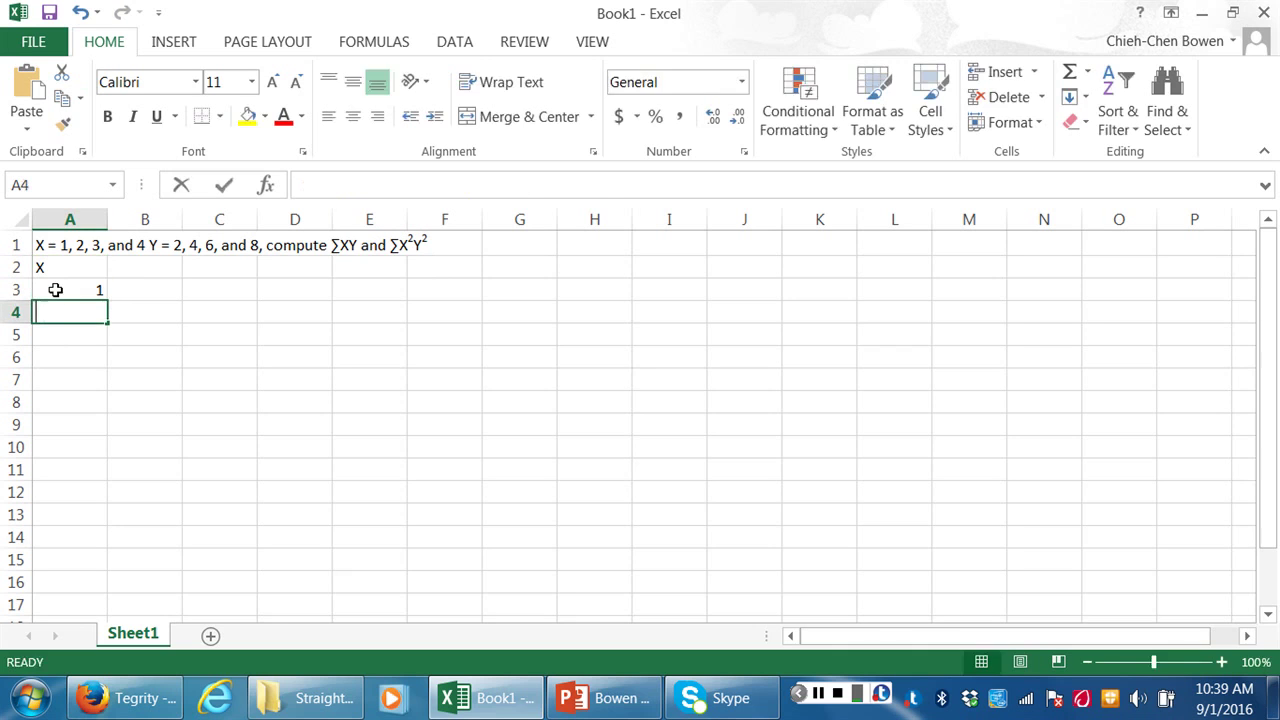
{"action": "type", "text": "2"}
{"action": "key", "text": "Return"}
{"action": "type", "text": "3"}
{"action": "key", "text": "Return"}
{"action": "type", "text": "4"}
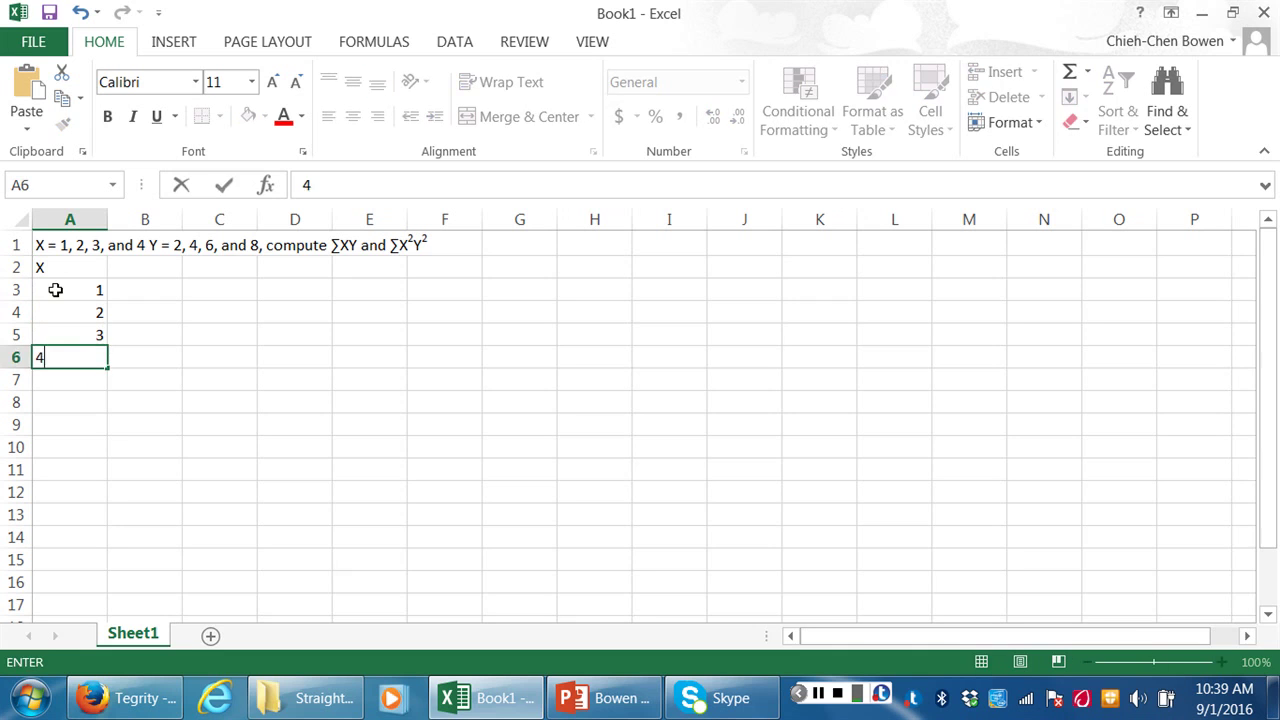
{"action": "key", "text": "Return"}
Add the column heading Y in cell B2 with the values 2, 4, 6 and 8 in B3 to B6.
{"action": "left_click", "coordinate": [129, 268]}
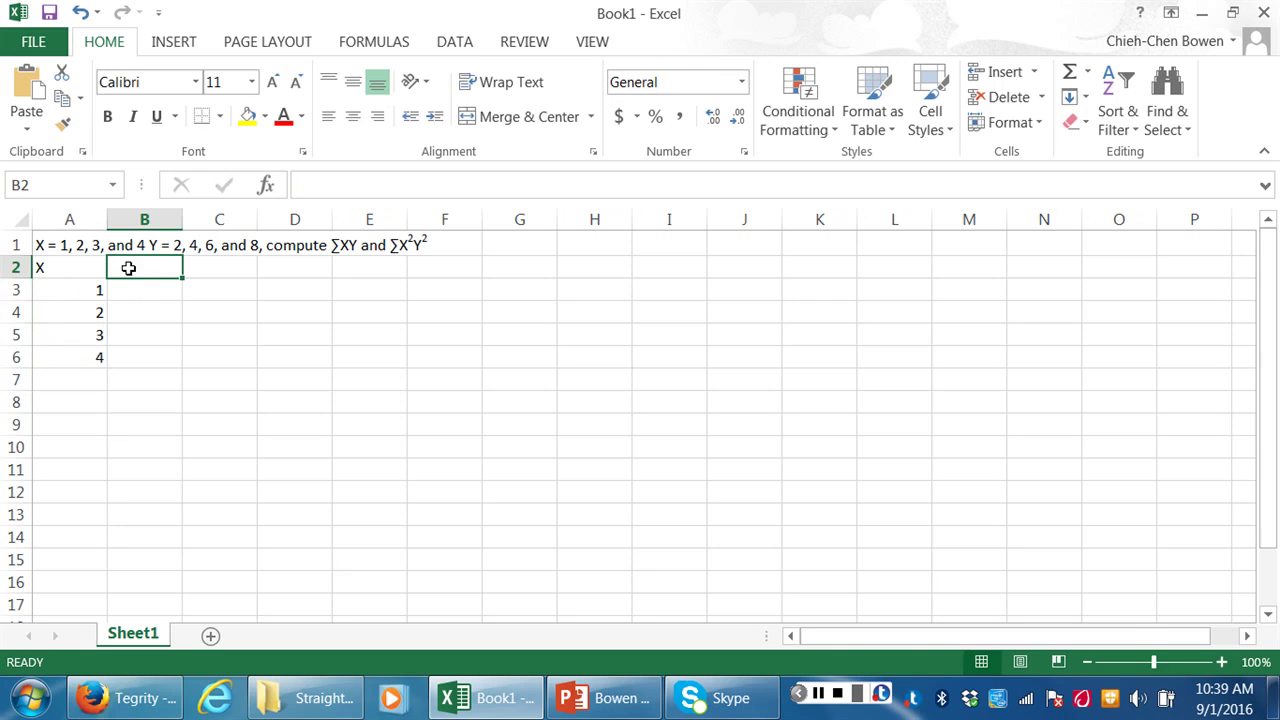
{"action": "type", "text": "Y"}
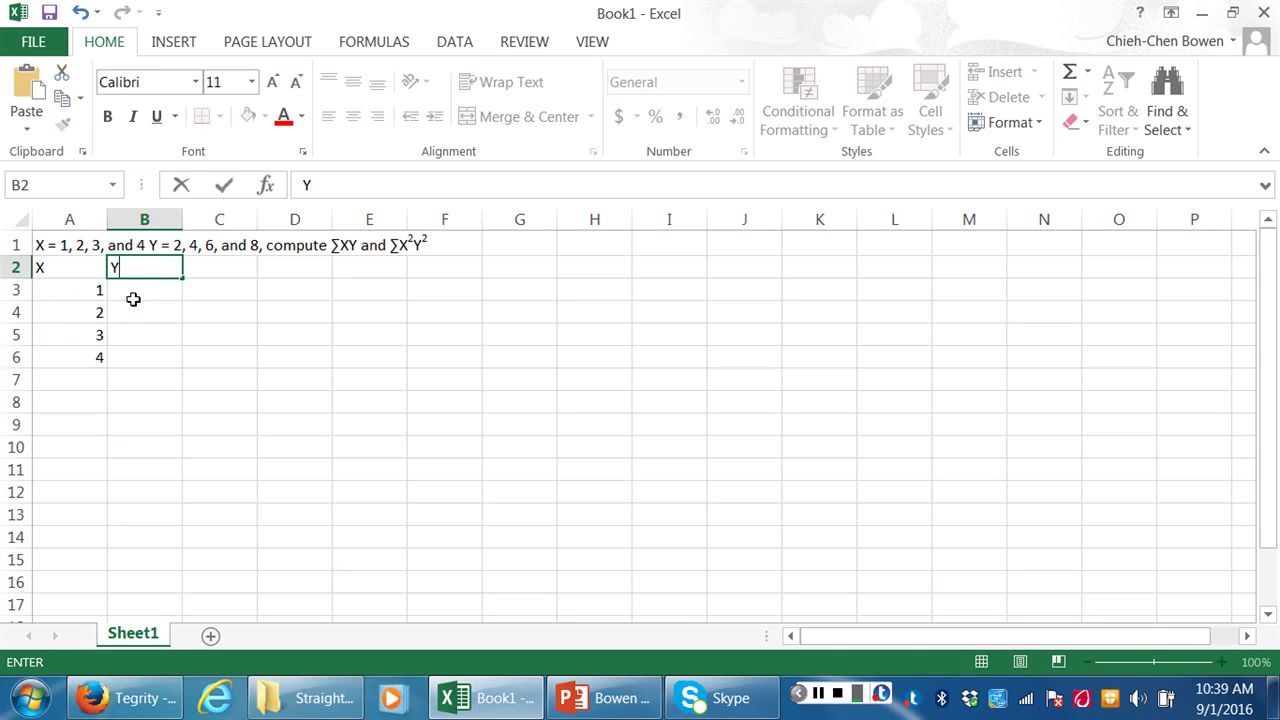
{"action": "left_click", "coordinate": [133, 300]}
{"action": "type", "text": "2"}
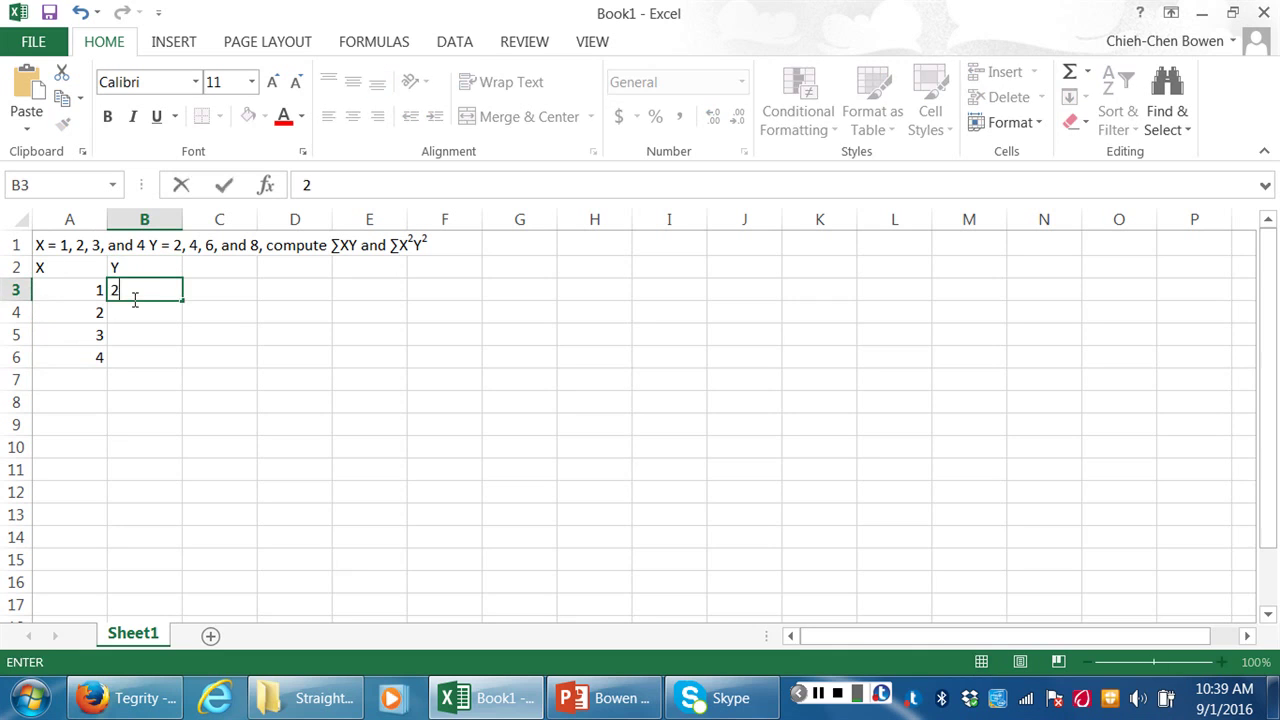
{"action": "key", "text": "Return"}
{"action": "type", "text": "4"}
{"action": "key", "text": "Return"}
{"action": "type", "text": "6"}
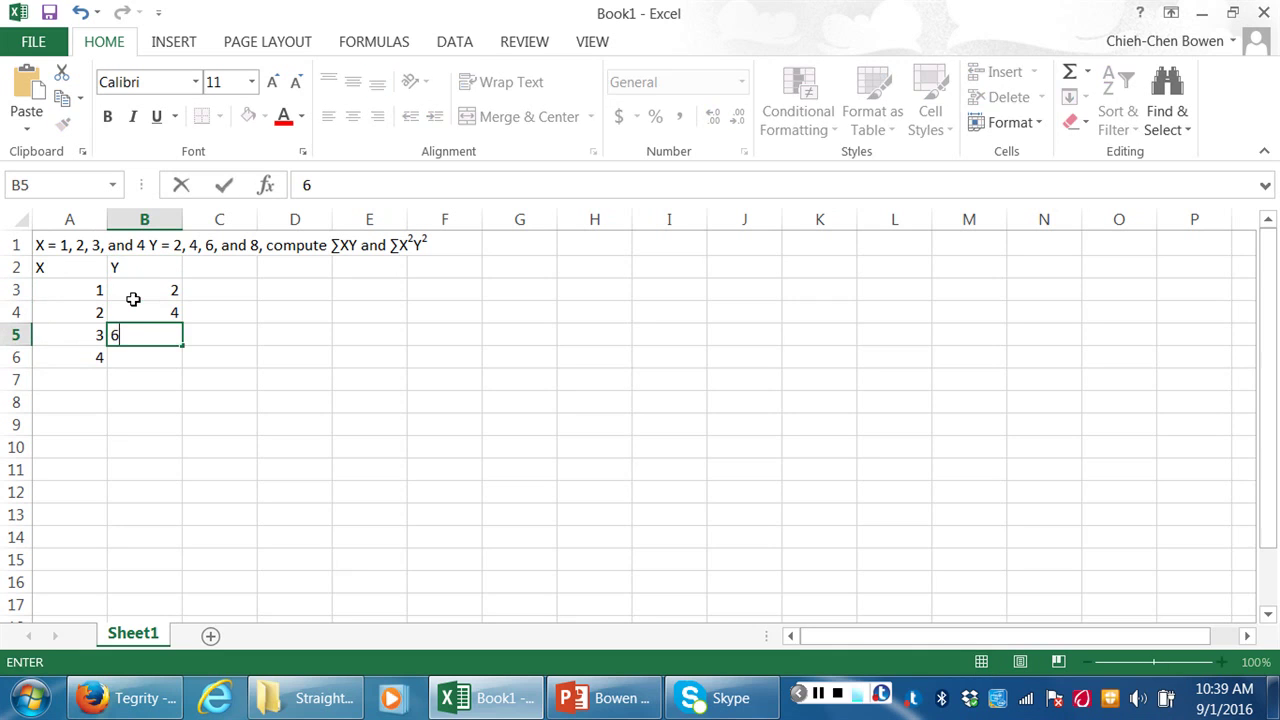
{"action": "key", "text": "Return"}
{"action": "type", "text": "8"}
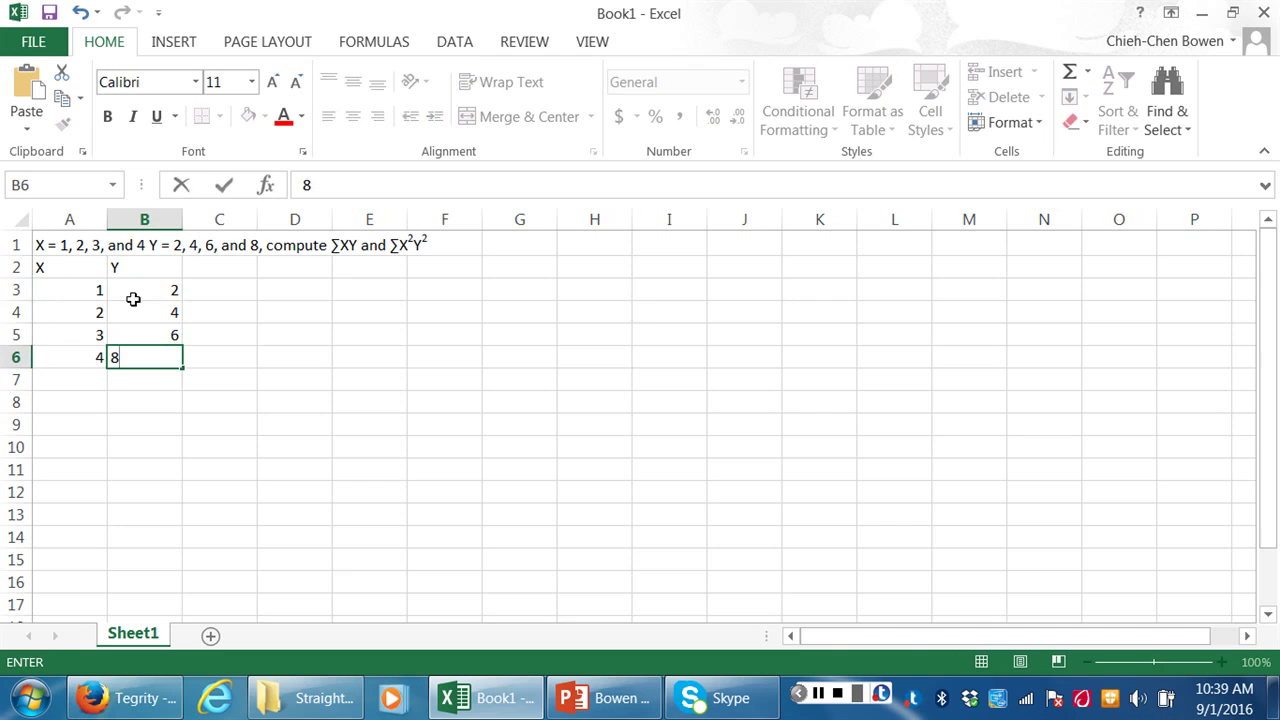
{"action": "key", "text": "Tab"}
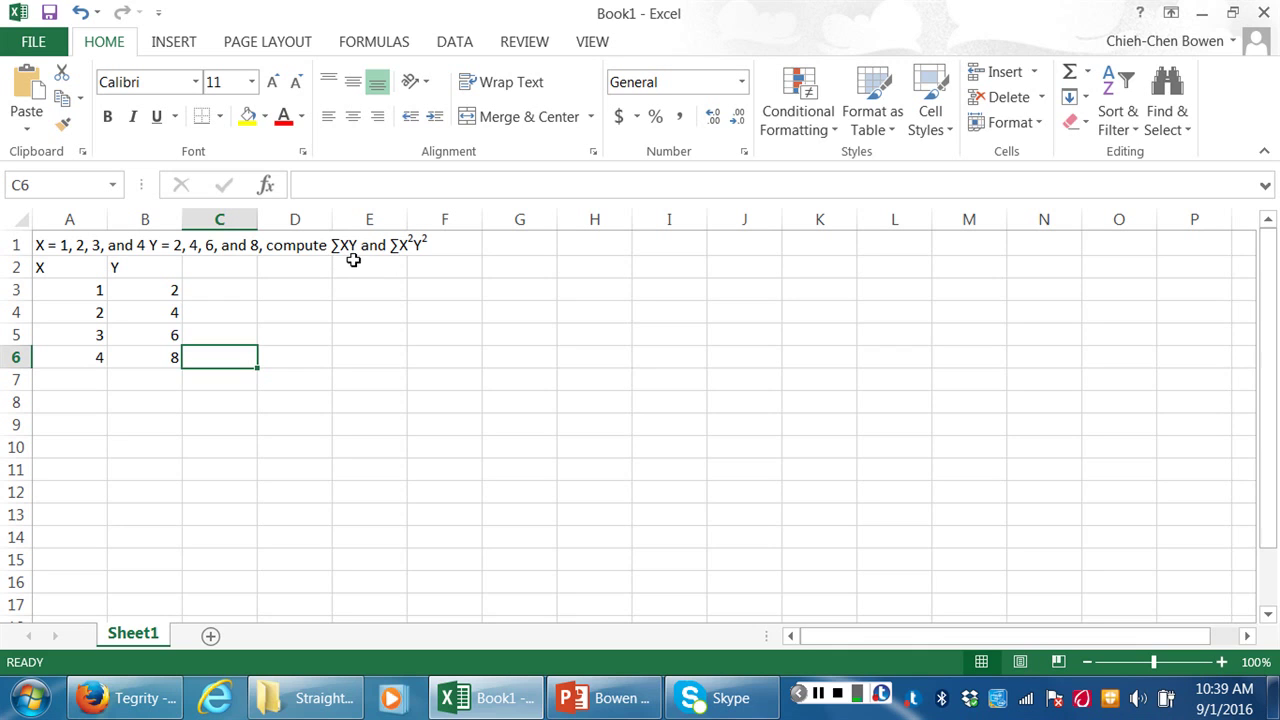
Enter the column heading XY in cell C2.
{"action": "left_click", "coordinate": [224, 269]}
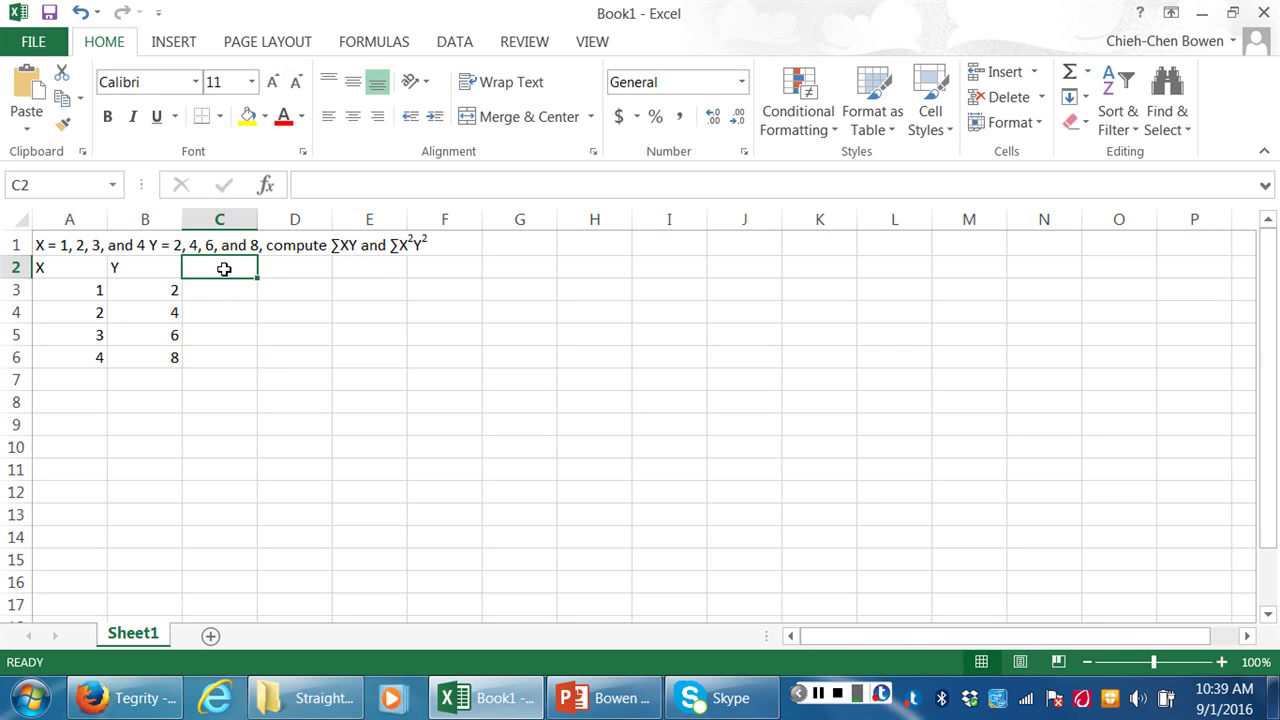
{"action": "type", "text": "XY"}
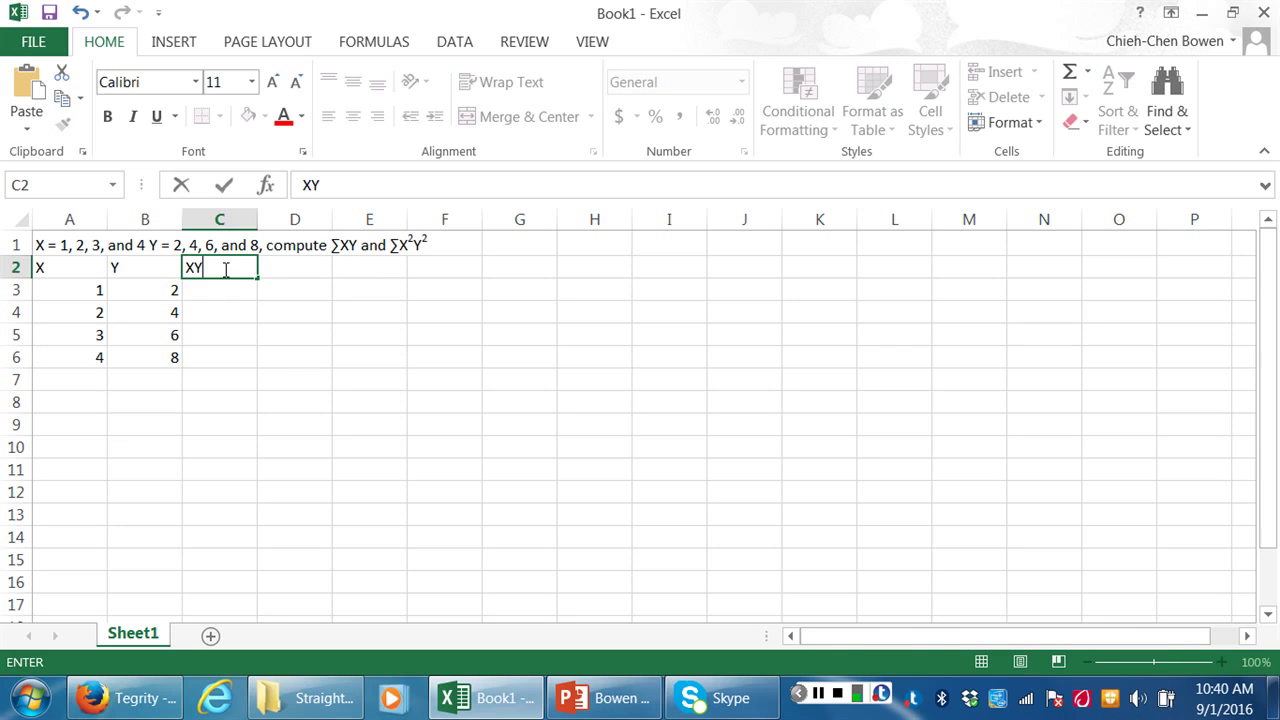
{"action": "left_click", "coordinate": [226, 290]}
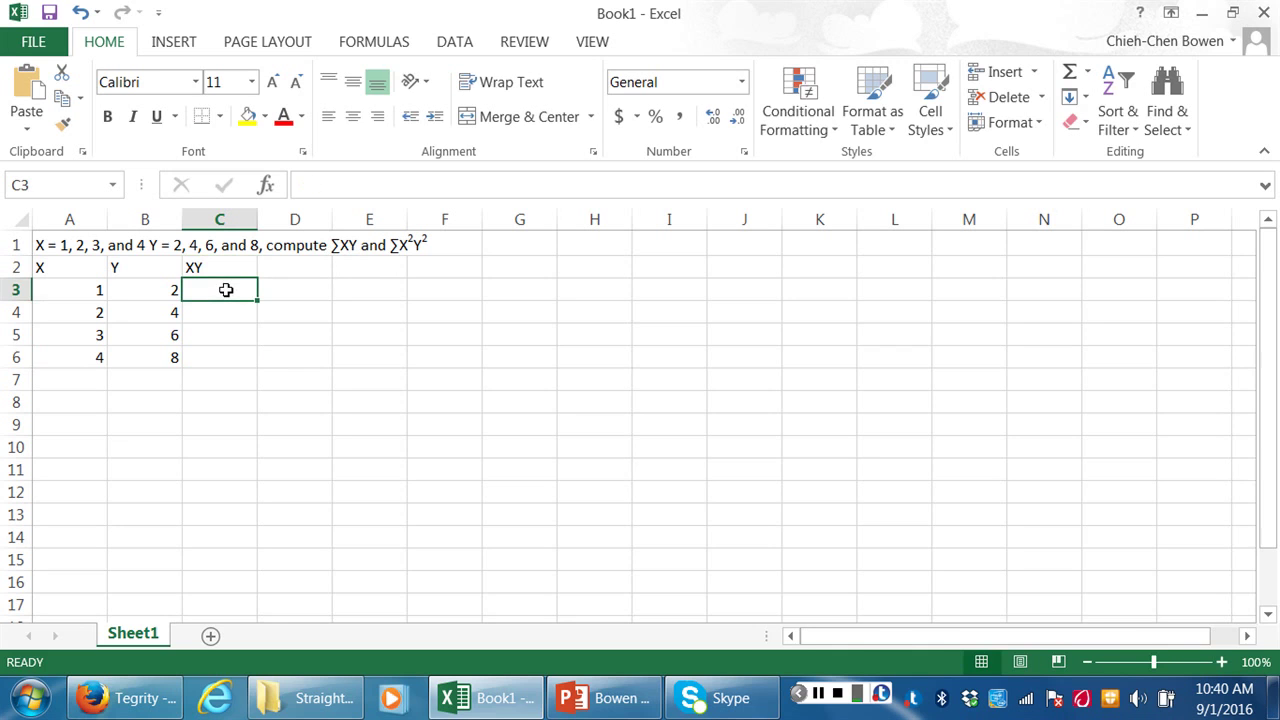
{"action": "left_click", "coordinate": [230, 268]}
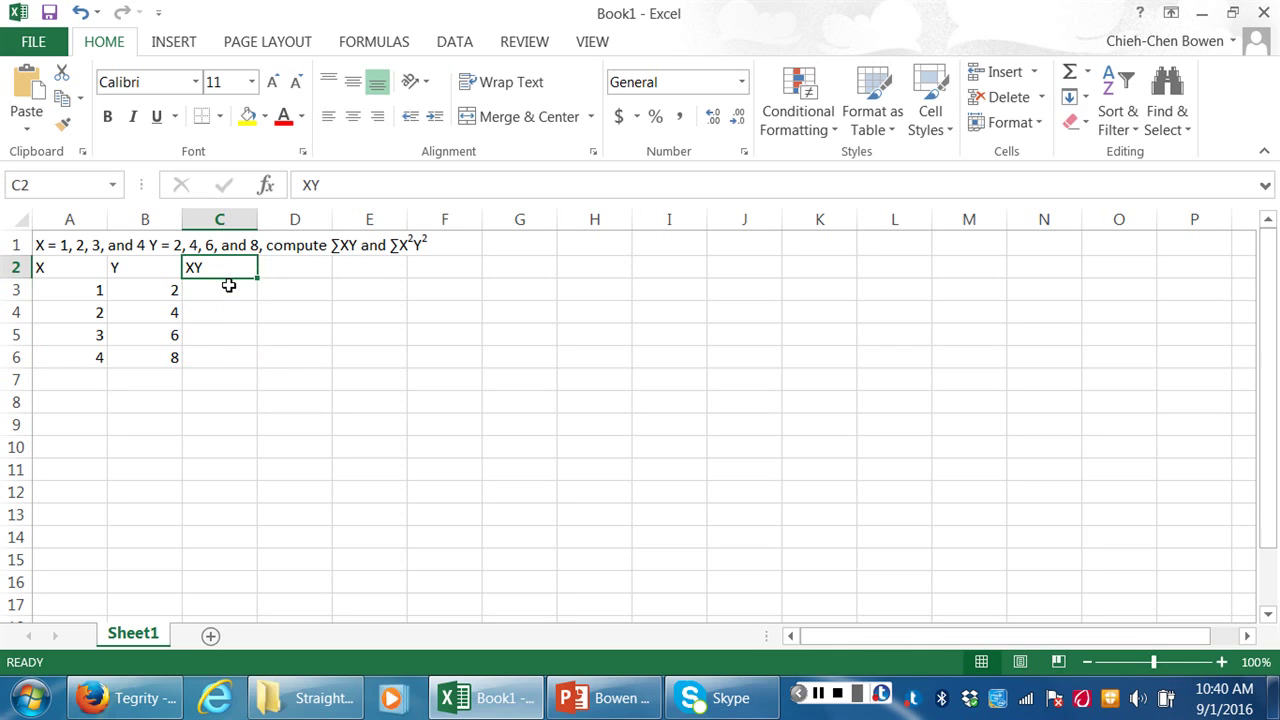
Multiply X by Y in cell C3 with the formula =A3*B3 and fill it down through C6.
{"action": "left_click", "coordinate": [229, 286]}
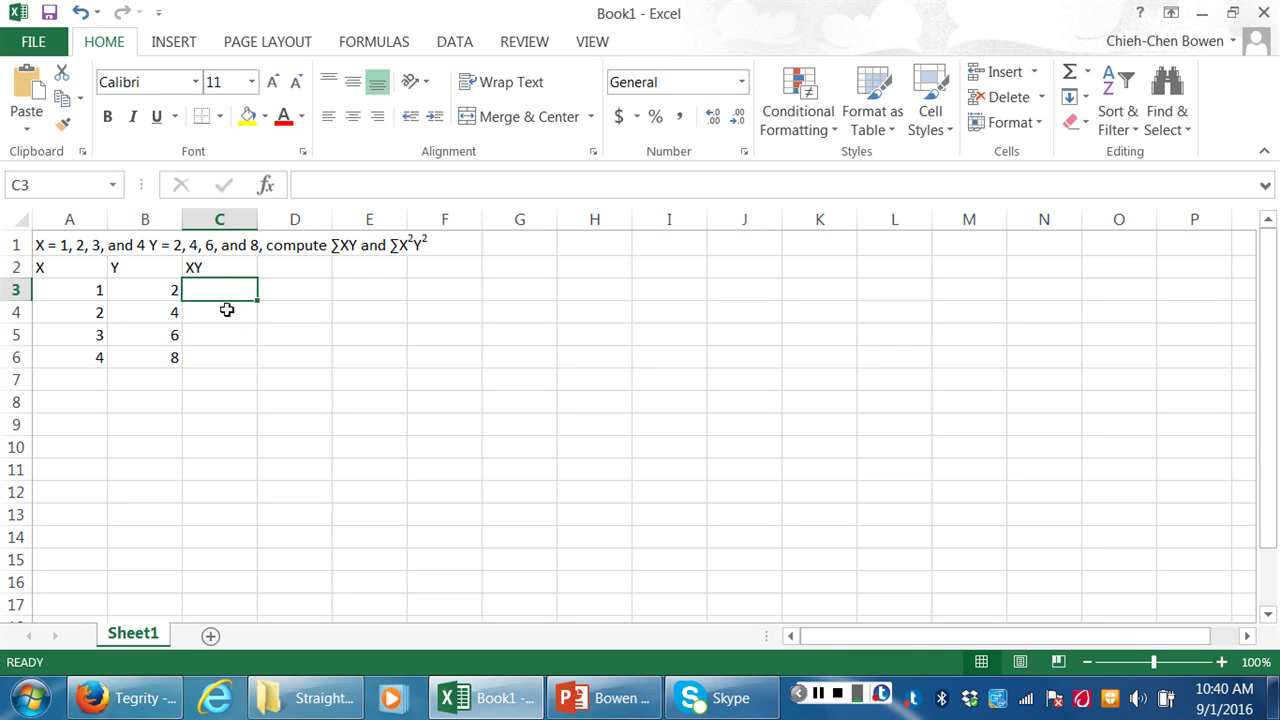
{"action": "left_click", "coordinate": [226, 310]}
{"action": "left_click", "coordinate": [227, 291]}
{"action": "type", "text": "="}
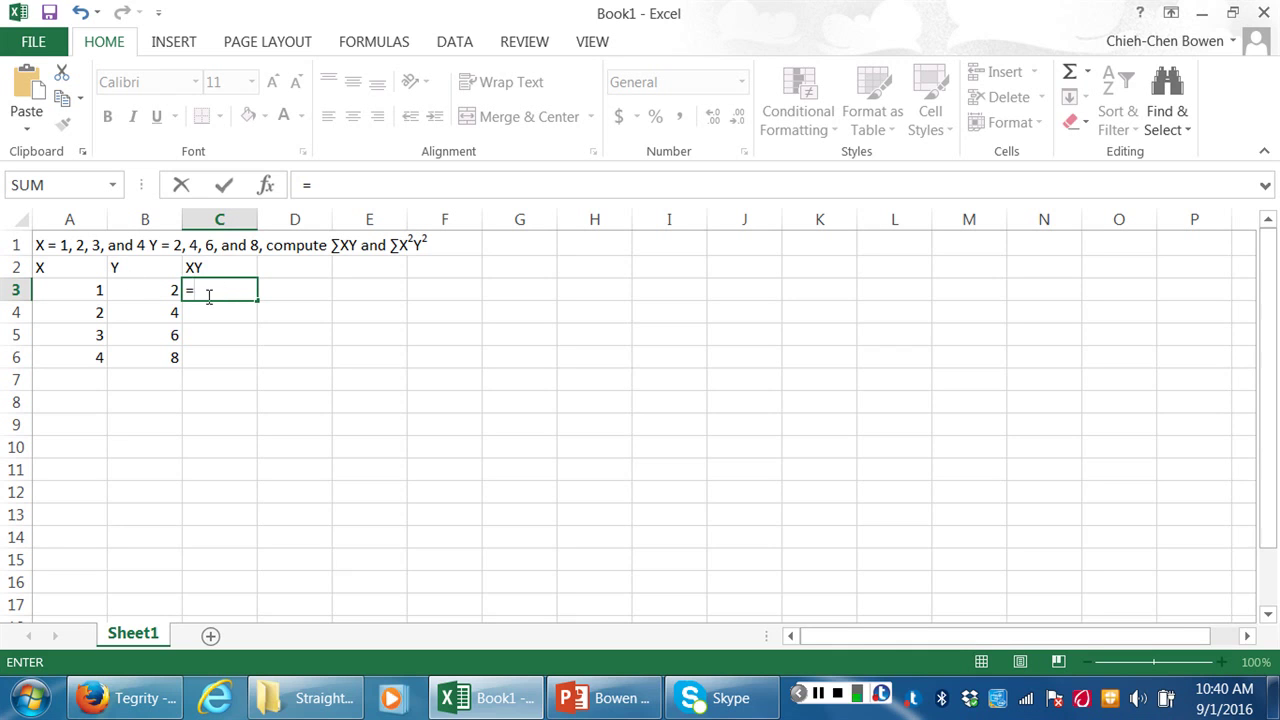
{"action": "left_click", "coordinate": [95, 289]}
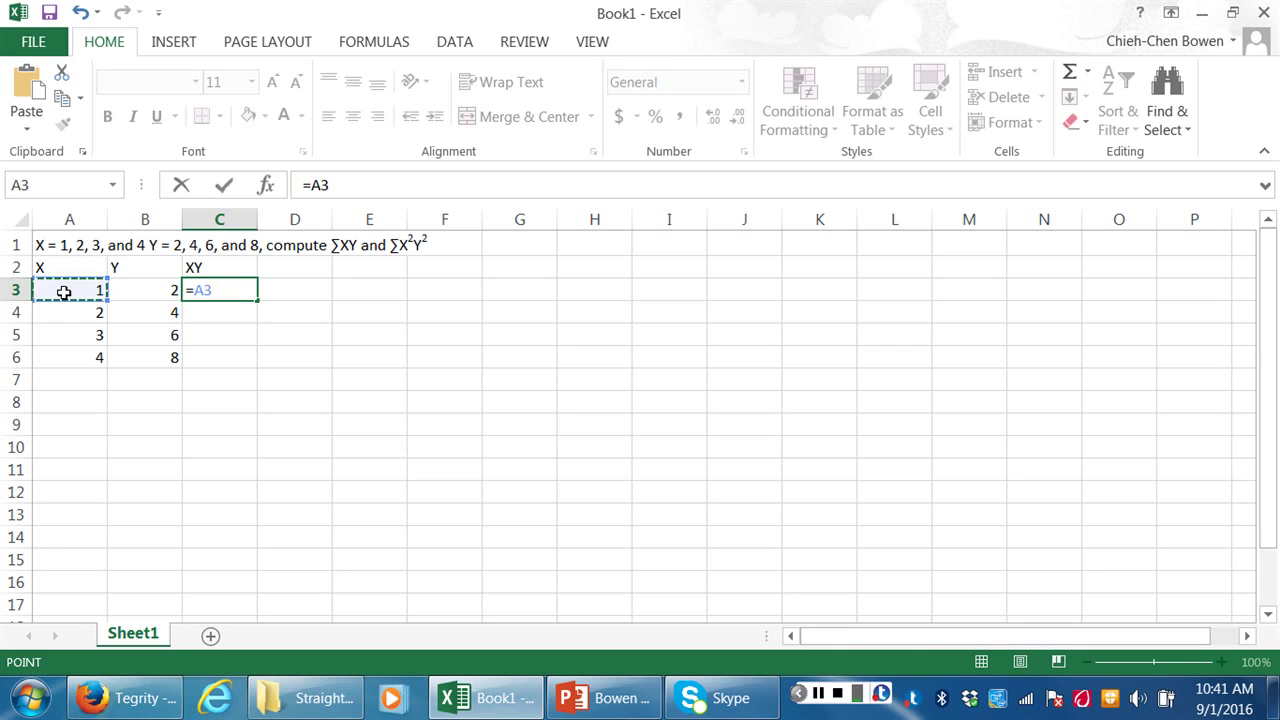
{"action": "type", "text": "*"}
{"action": "left_click", "coordinate": [131, 290]}
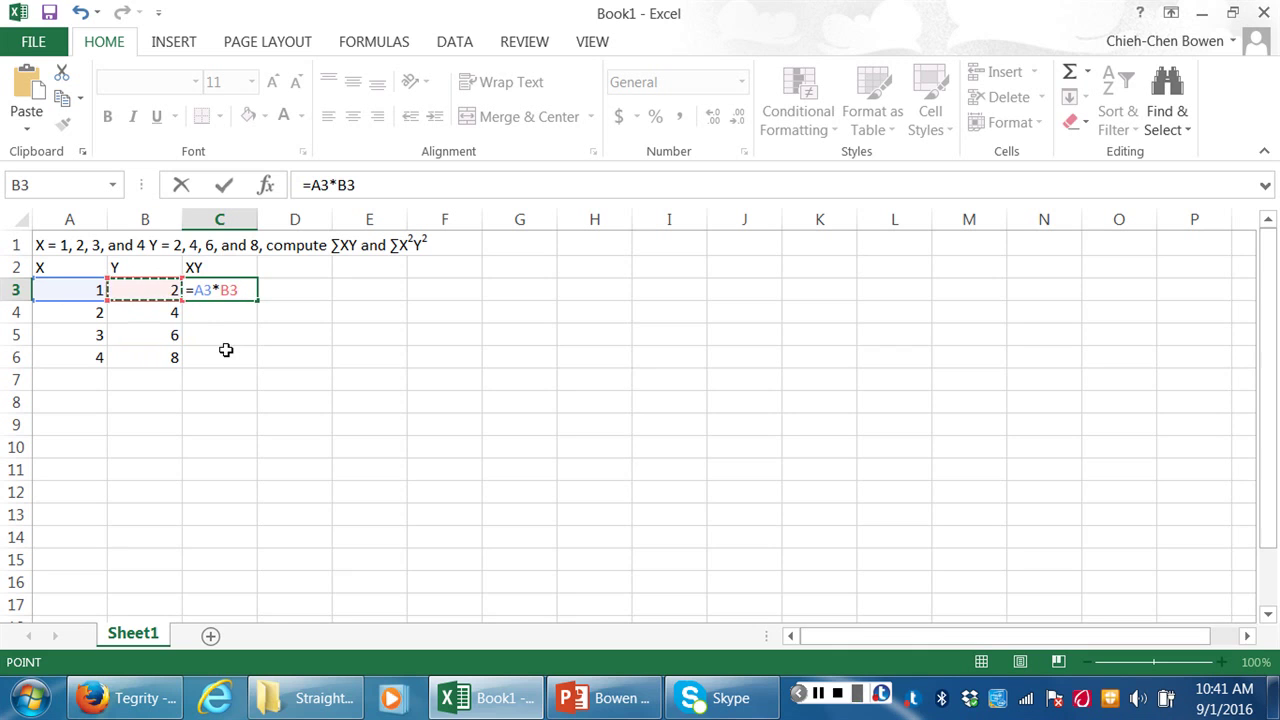
{"action": "key", "text": "Return"}
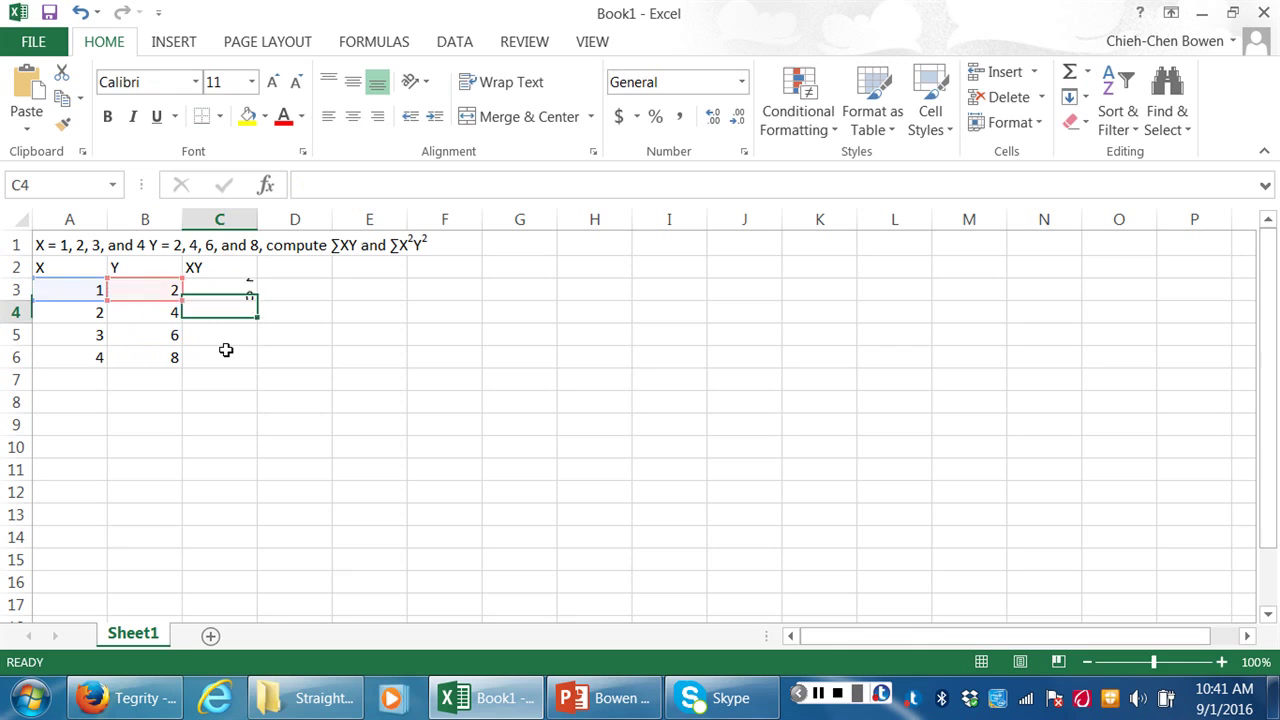
{"action": "left_click", "coordinate": [234, 289]}
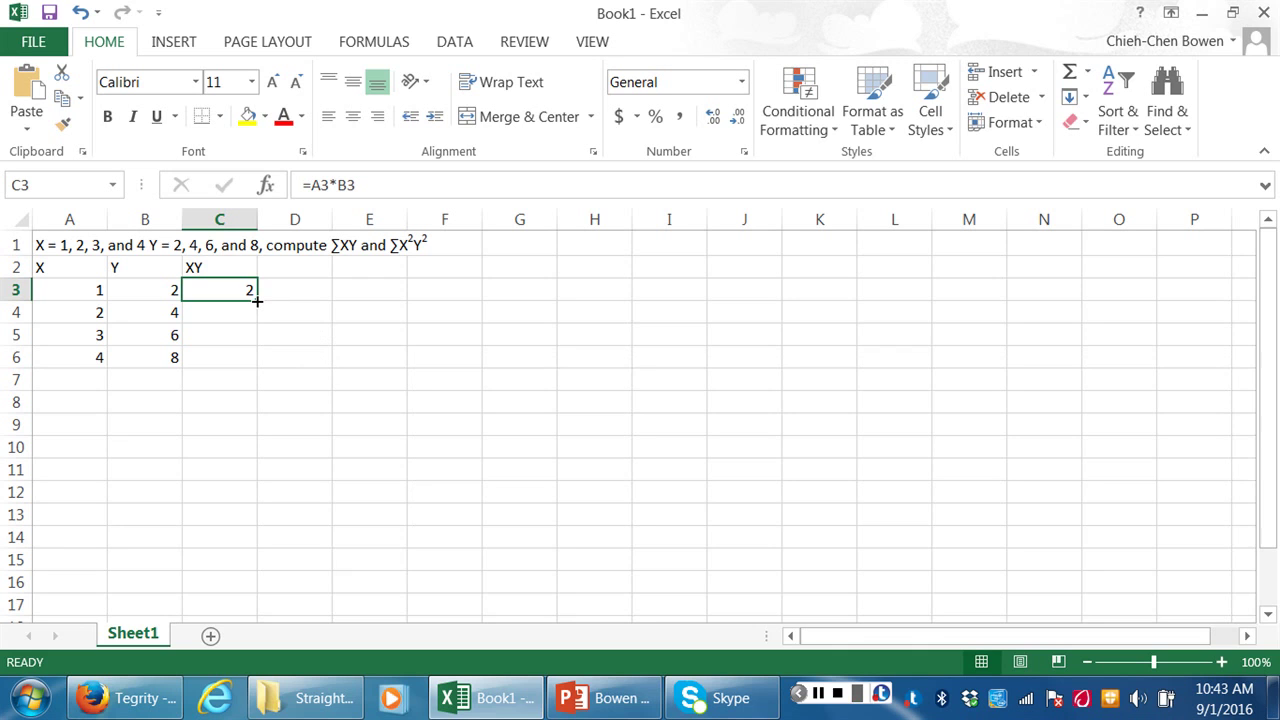
{"action": "left_click_drag", "start_coordinate": [257, 300], "coordinate": [253, 357]}
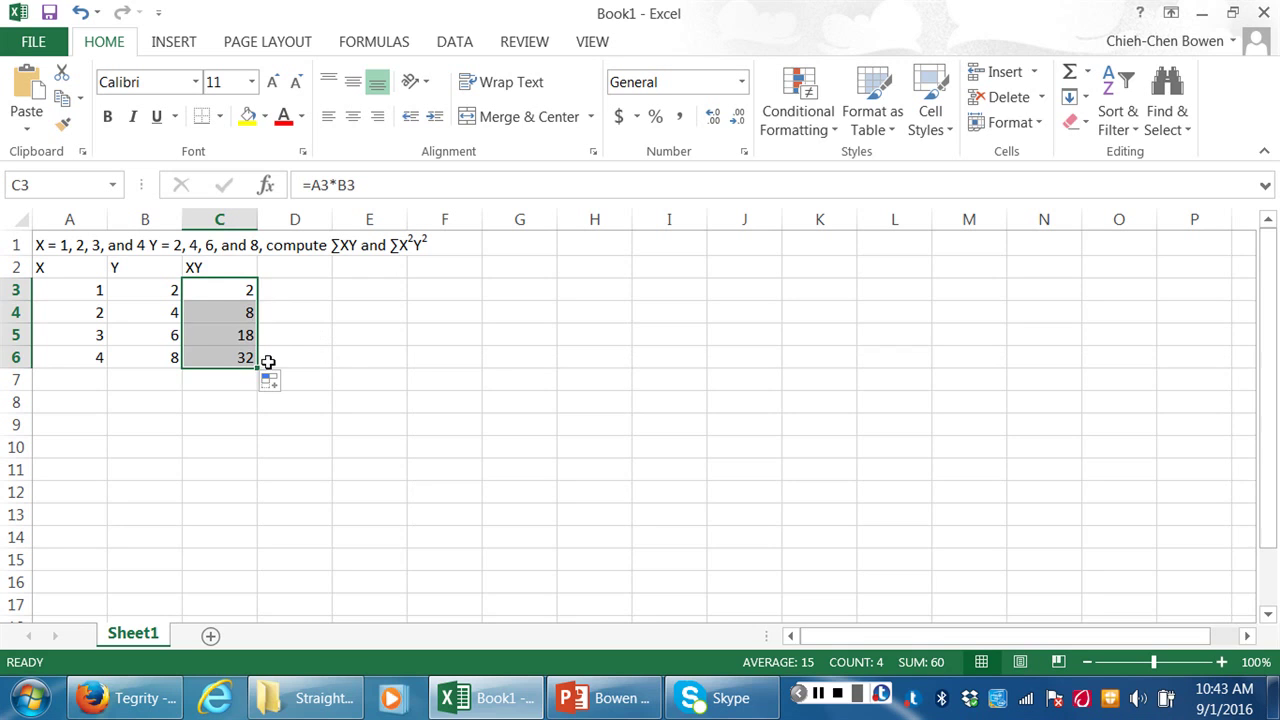
Check the X, Y and XY cells in rows 4 to 6 to verify the copied product formulas.
{"action": "left_click", "coordinate": [245, 312]}
{"action": "left_click", "coordinate": [100, 312]}
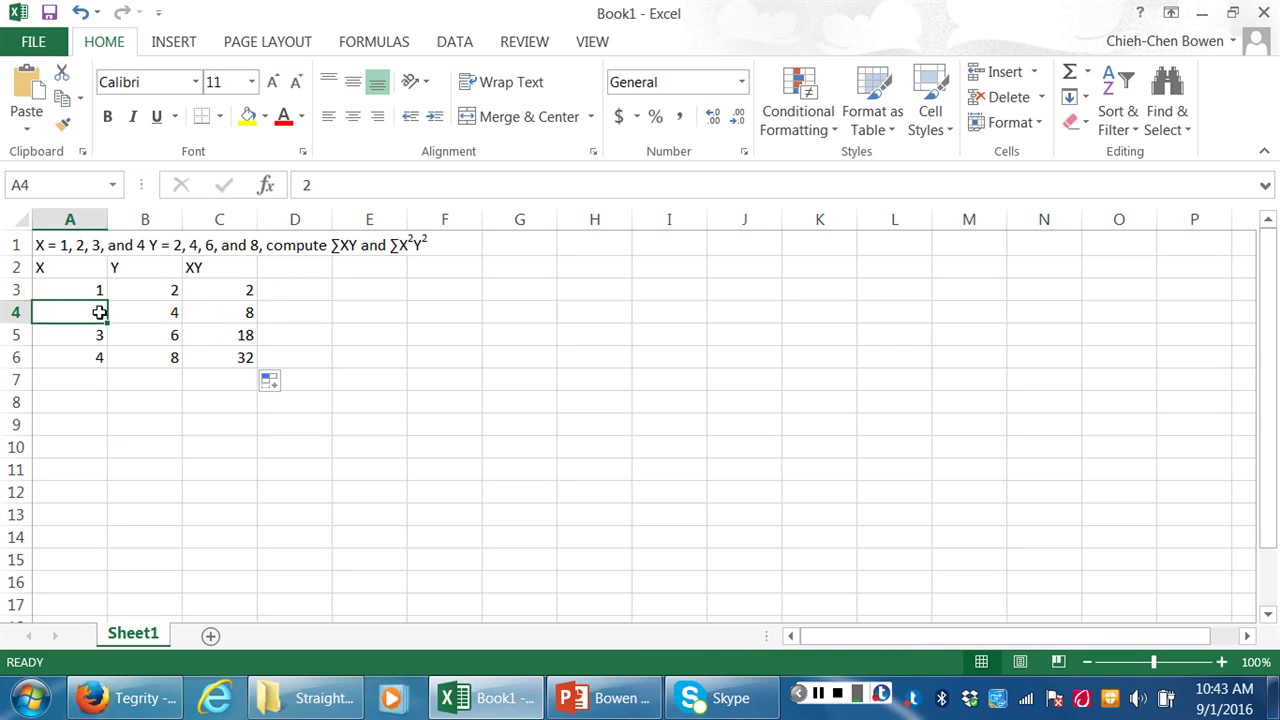
{"action": "left_click", "coordinate": [134, 314]}
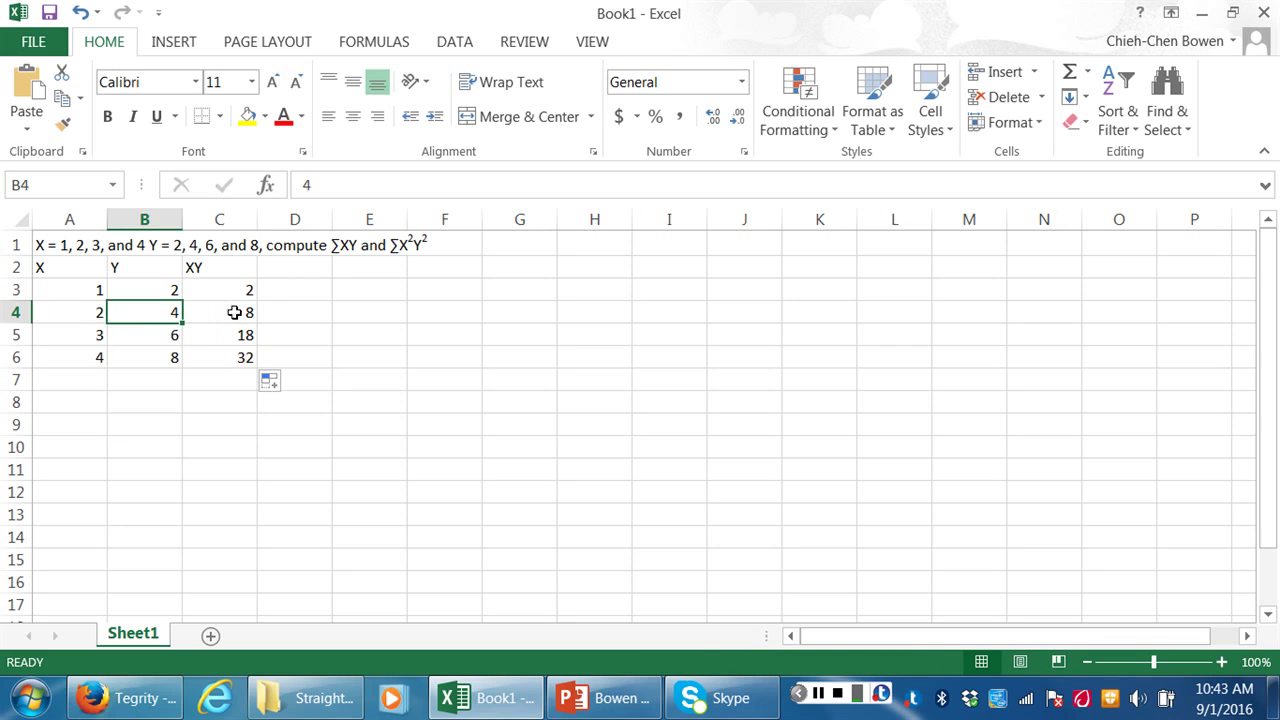
{"action": "left_click", "coordinate": [234, 313]}
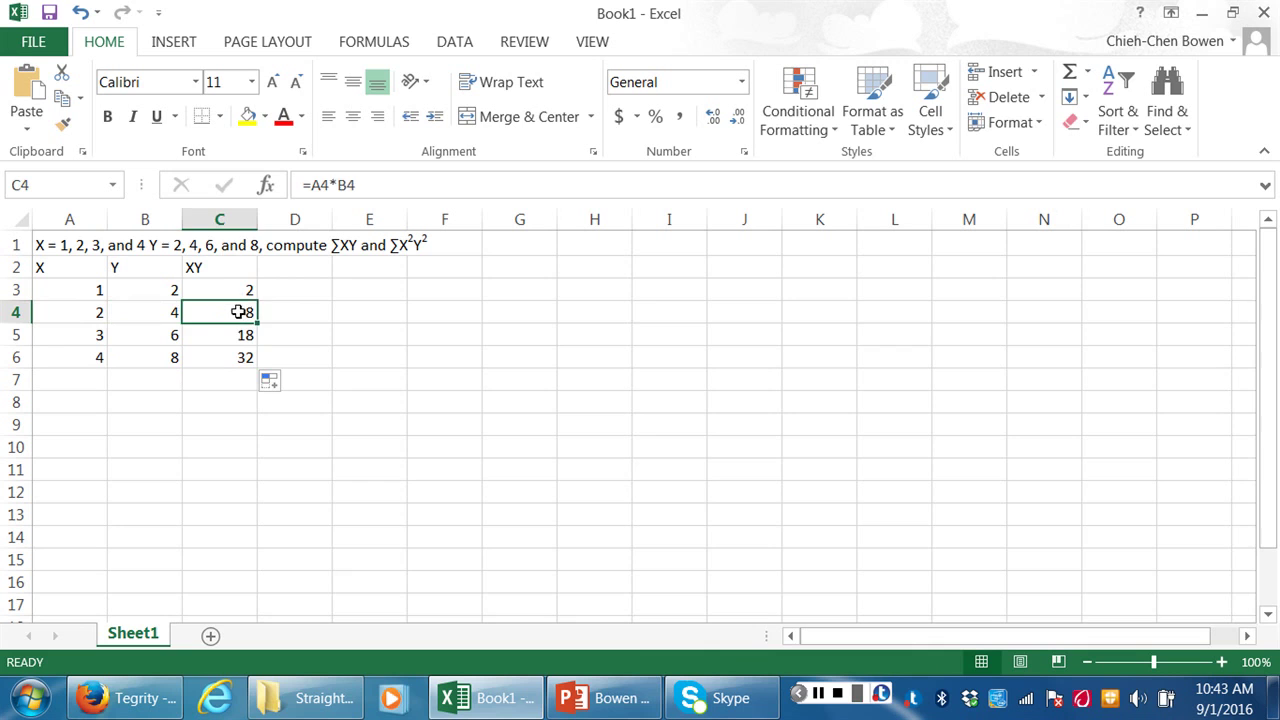
{"action": "left_click", "coordinate": [58, 340]}
{"action": "left_click", "coordinate": [129, 337]}
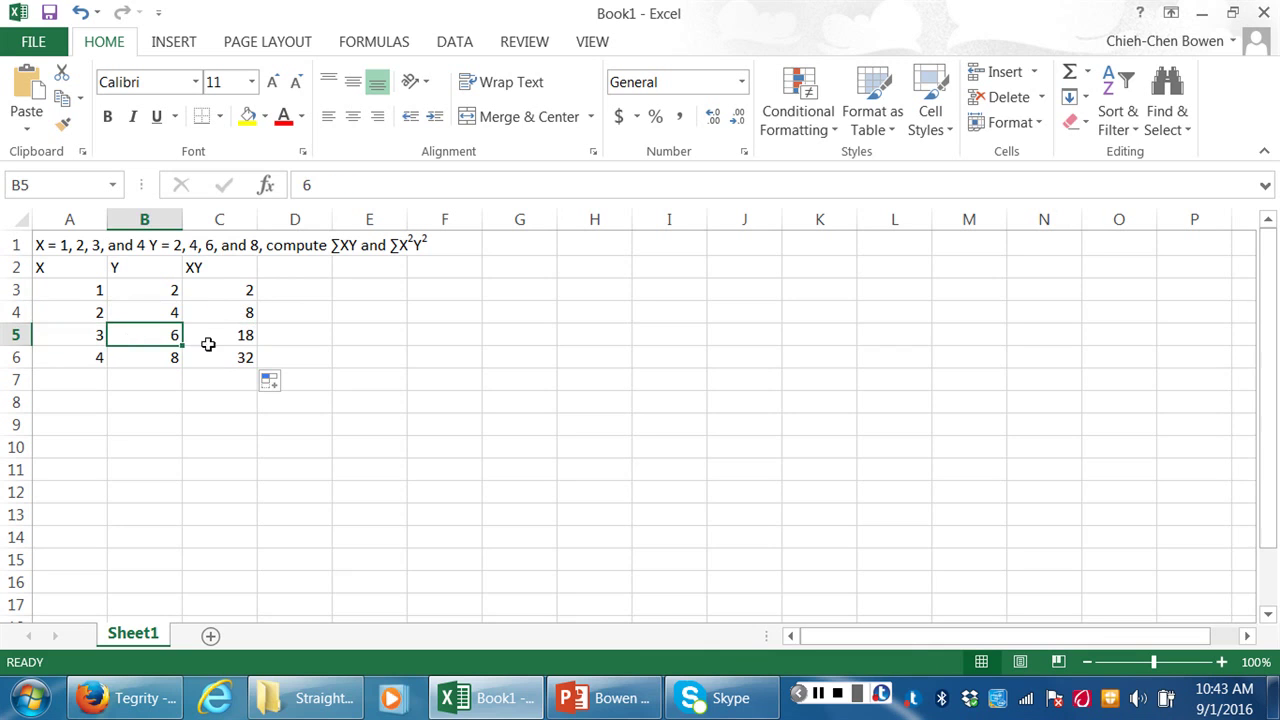
{"action": "left_click", "coordinate": [206, 336]}
{"action": "left_click", "coordinate": [96, 358]}
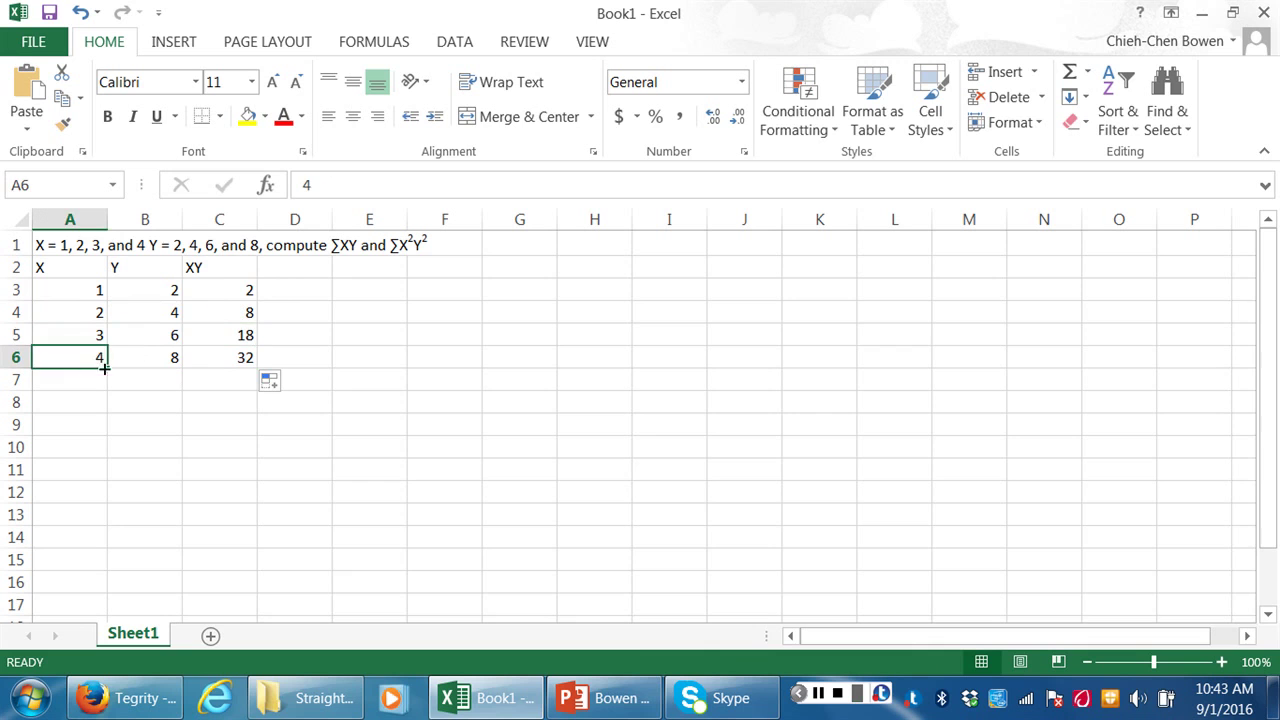
{"action": "left_click", "coordinate": [149, 355]}
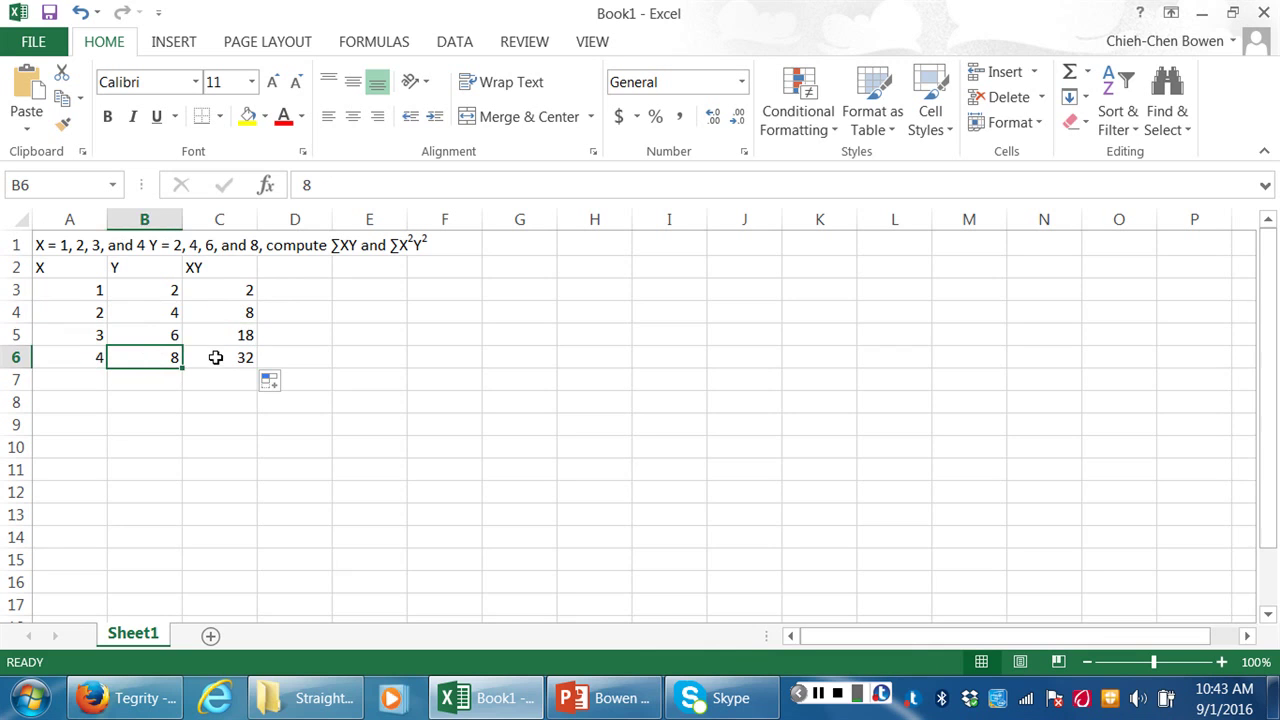
{"action": "left_click", "coordinate": [215, 357]}
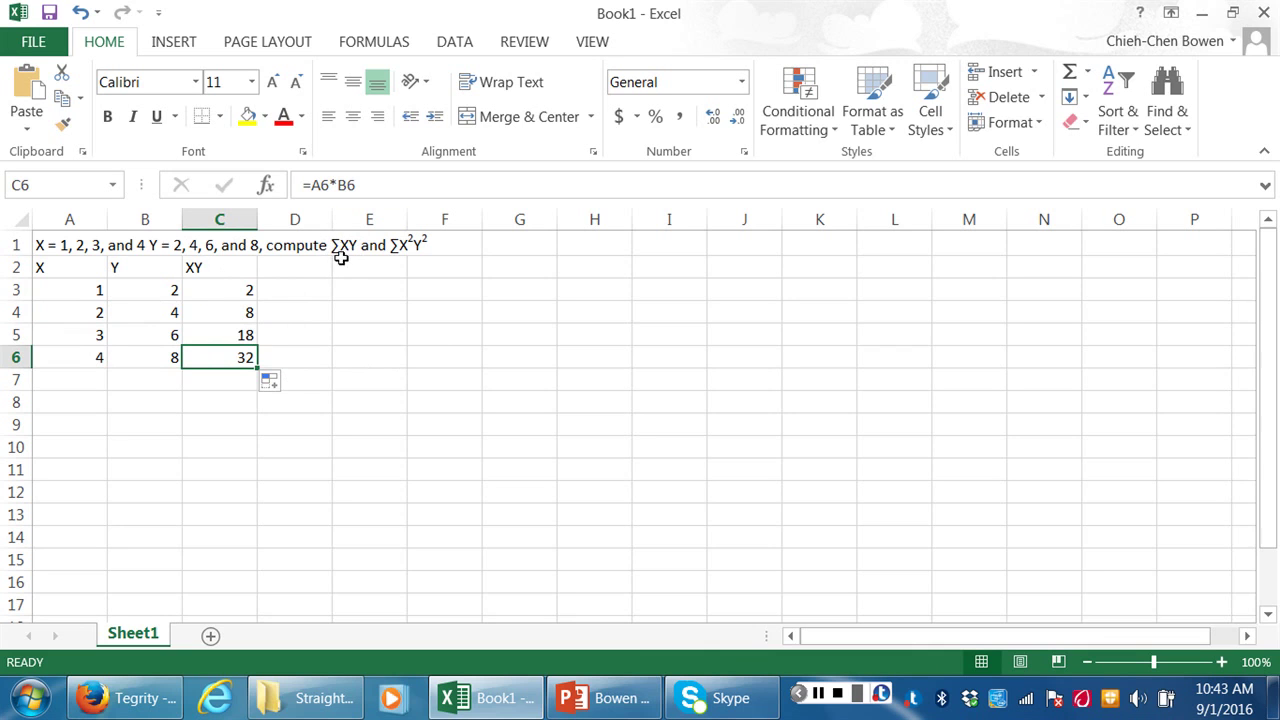
Total the XY products in cell C7 with the formula =sum(C3:C6).
{"action": "left_click", "coordinate": [236, 379]}
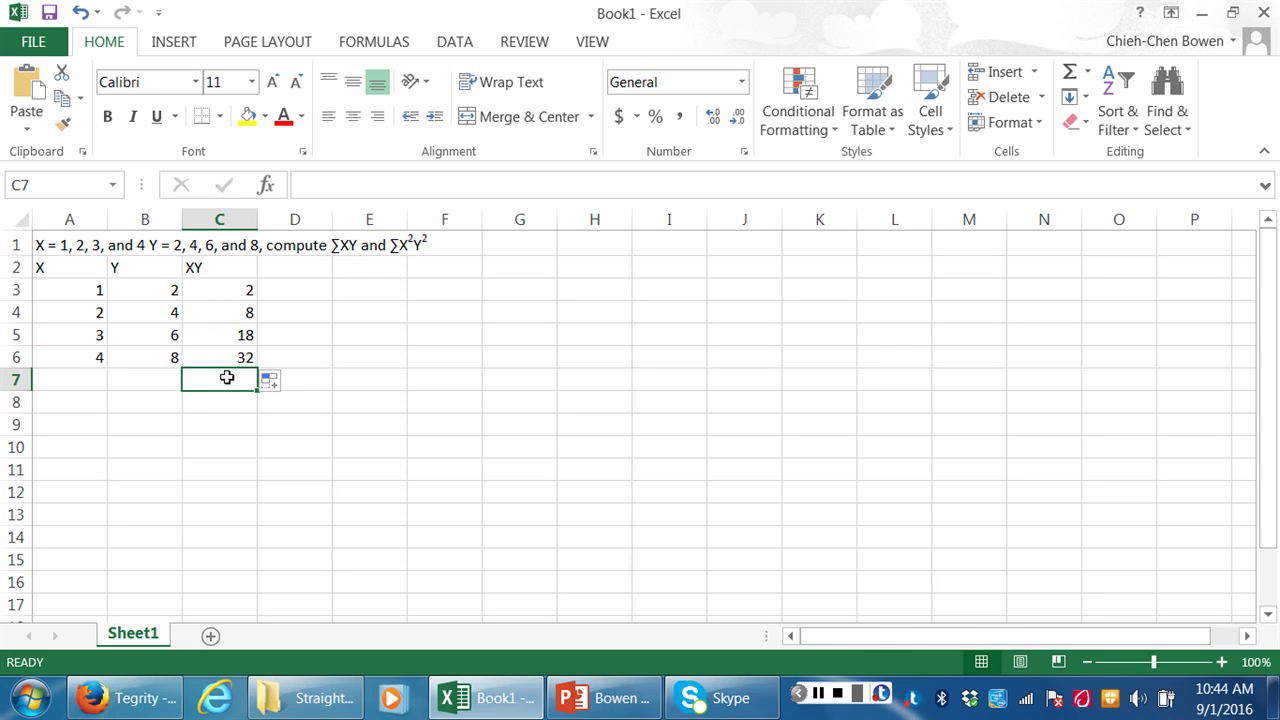
{"action": "type", "text": "="}
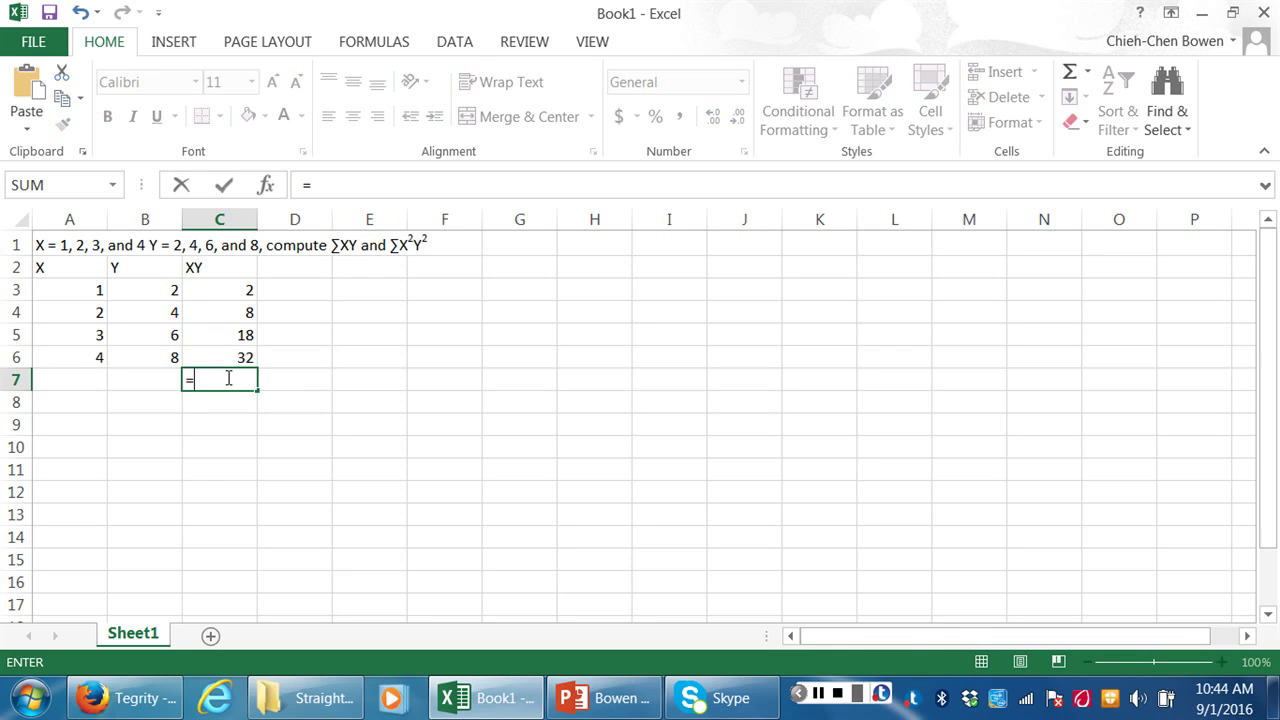
{"action": "type", "text": "sum"}
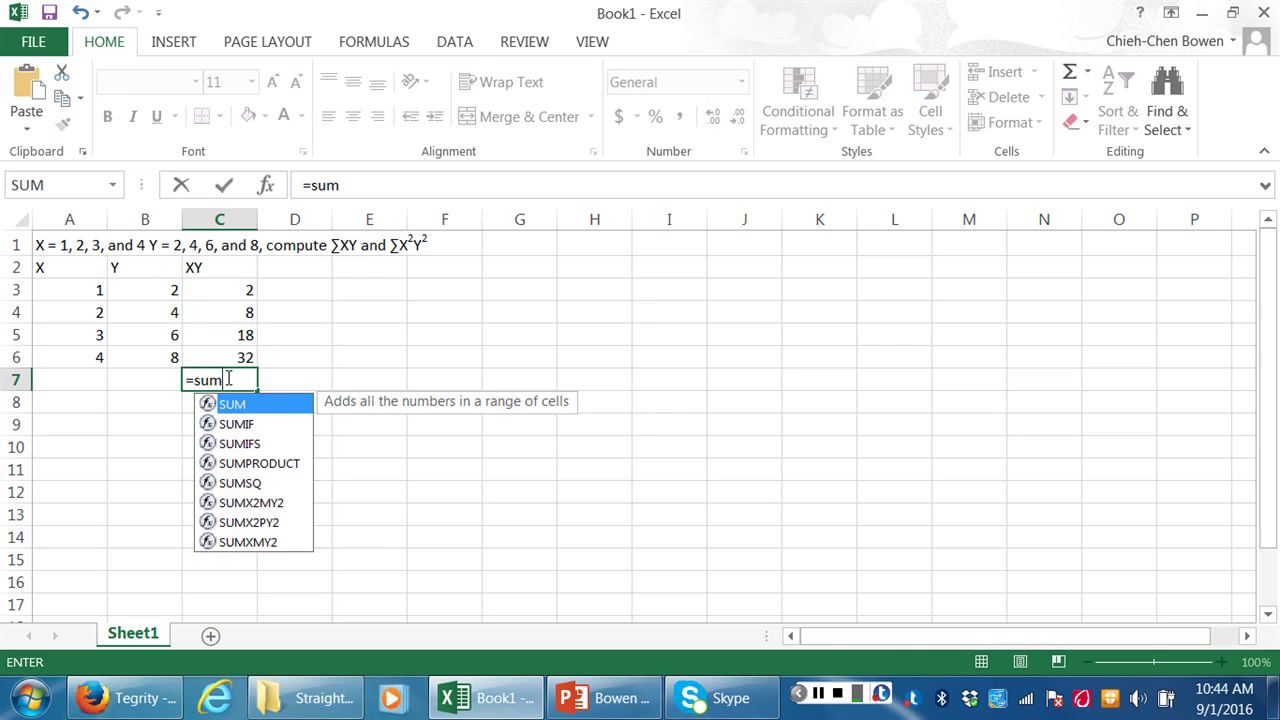
{"action": "type", "text": "("}
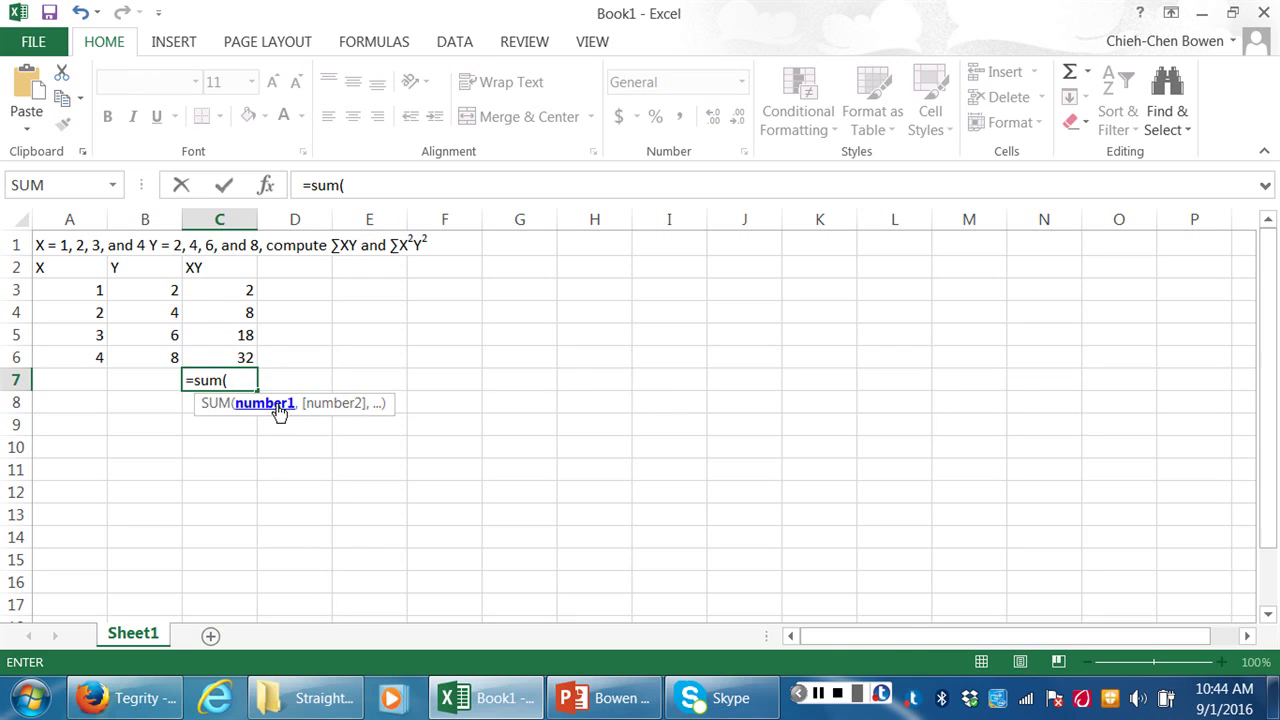
{"action": "left_click", "coordinate": [244, 294]}
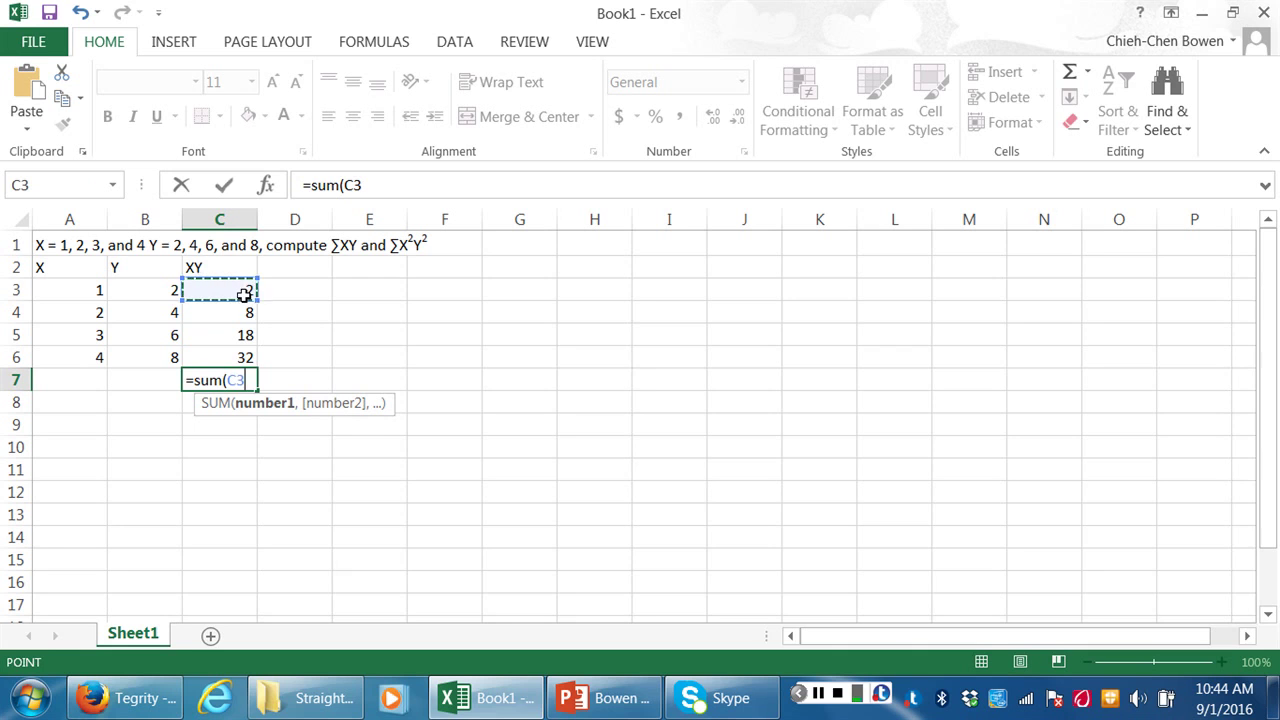
{"action": "key", "text": "shift+Down"}
{"action": "key", "text": "shift+Down"}
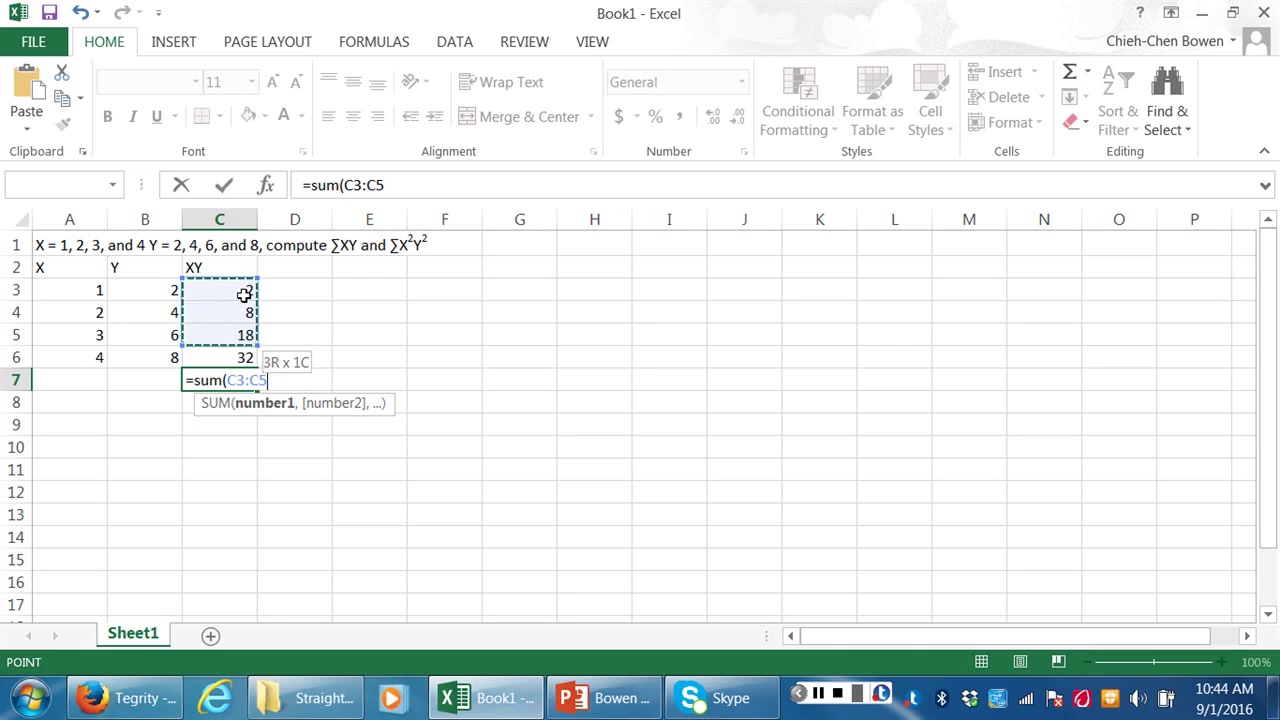
{"action": "key", "text": "shift+Down"}
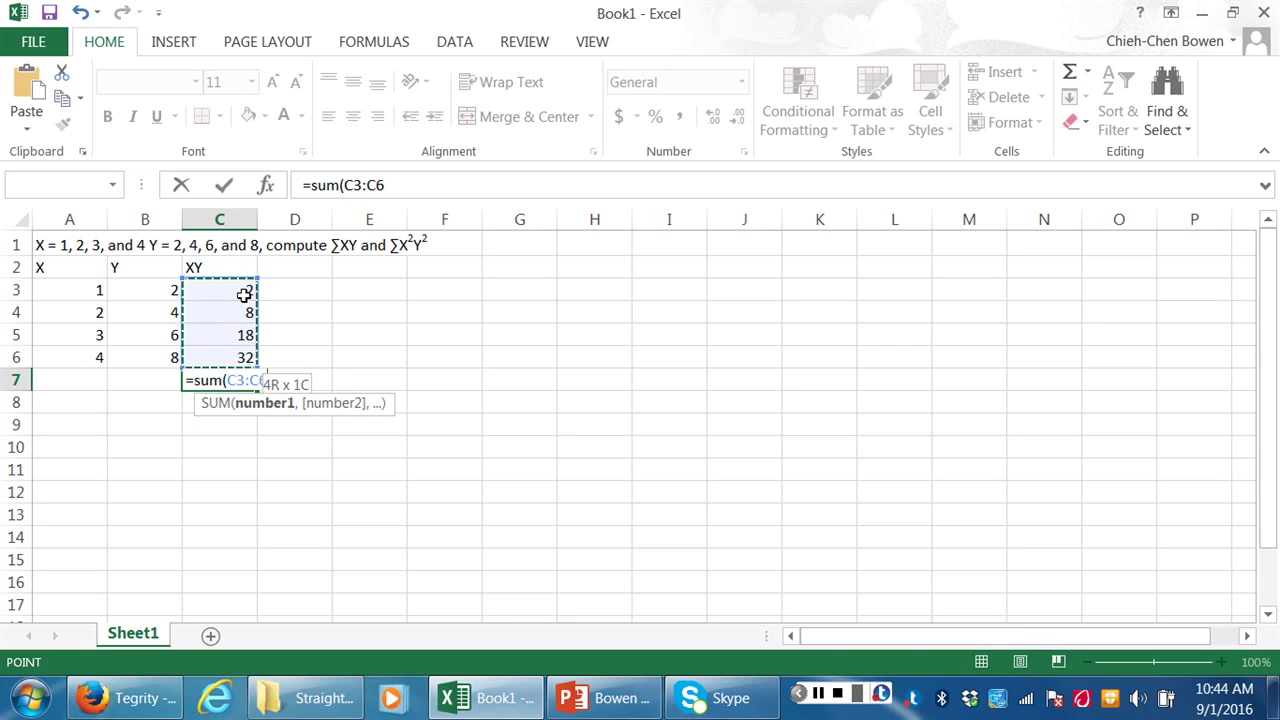
{"action": "type", "text": ")"}
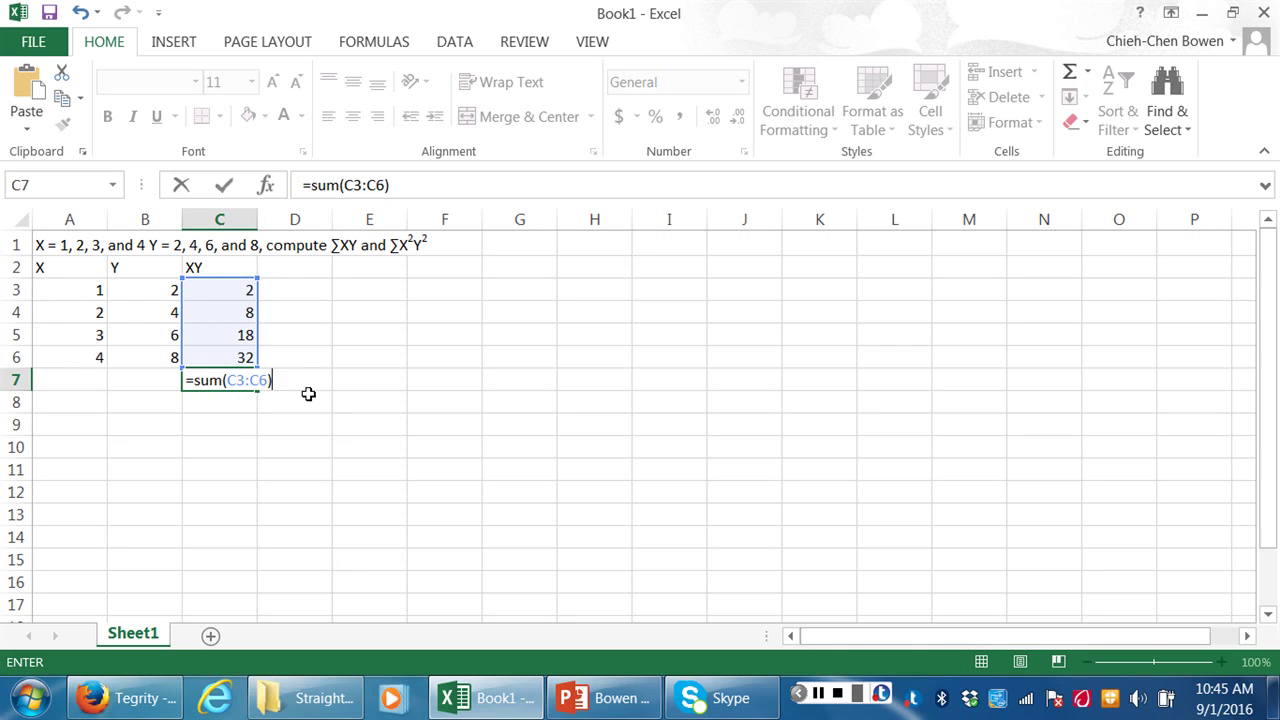
{"action": "key", "text": "Return"}
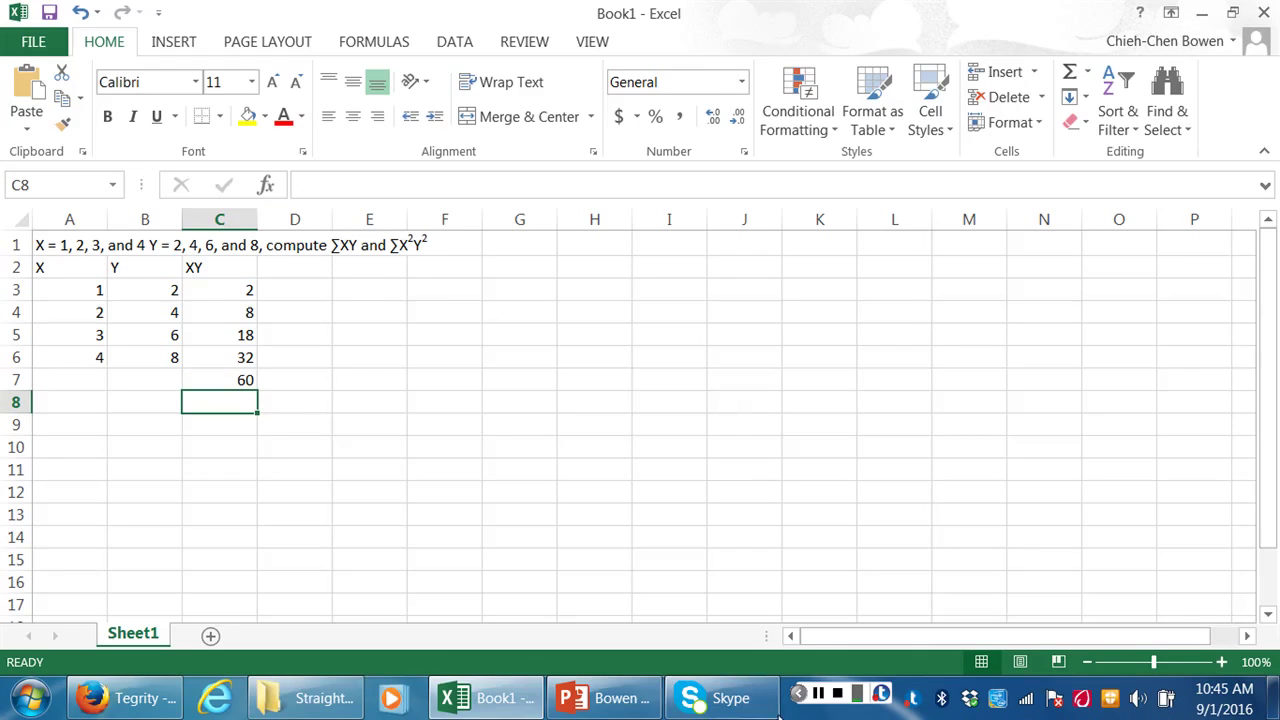
{"action": "left_click", "coordinate": [820, 697]}
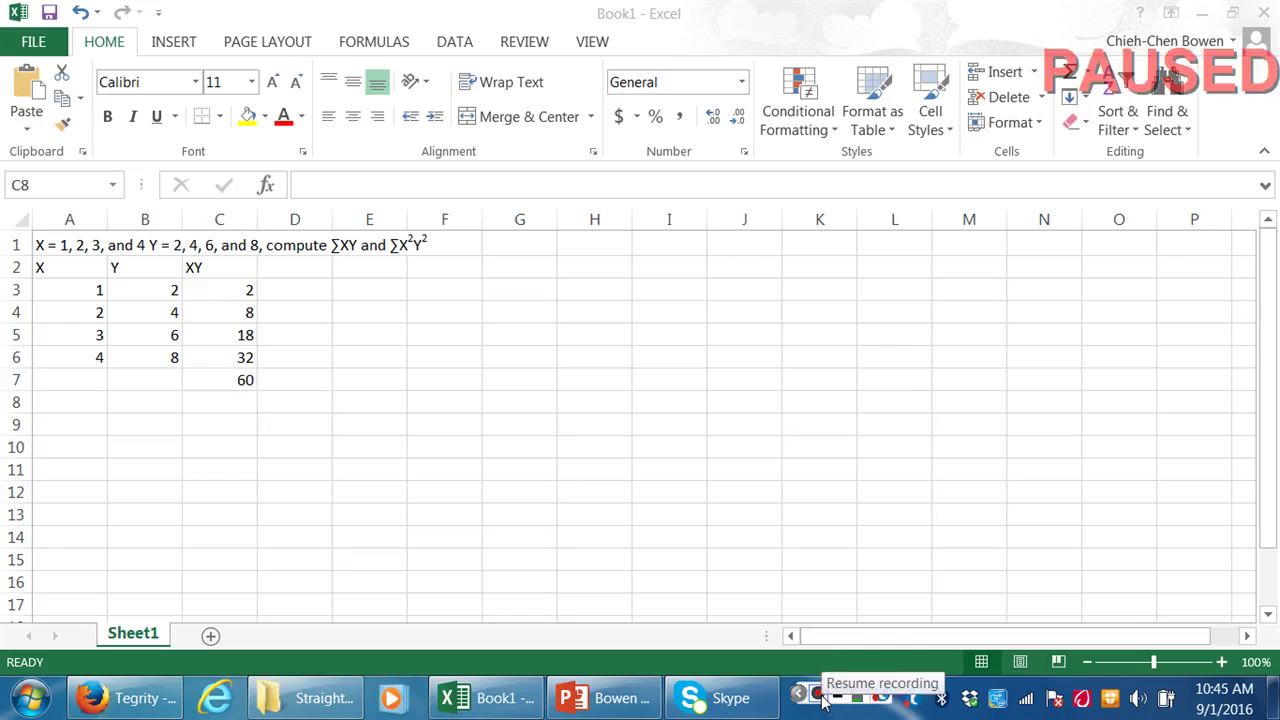
{"action": "left_click", "coordinate": [818, 697]}
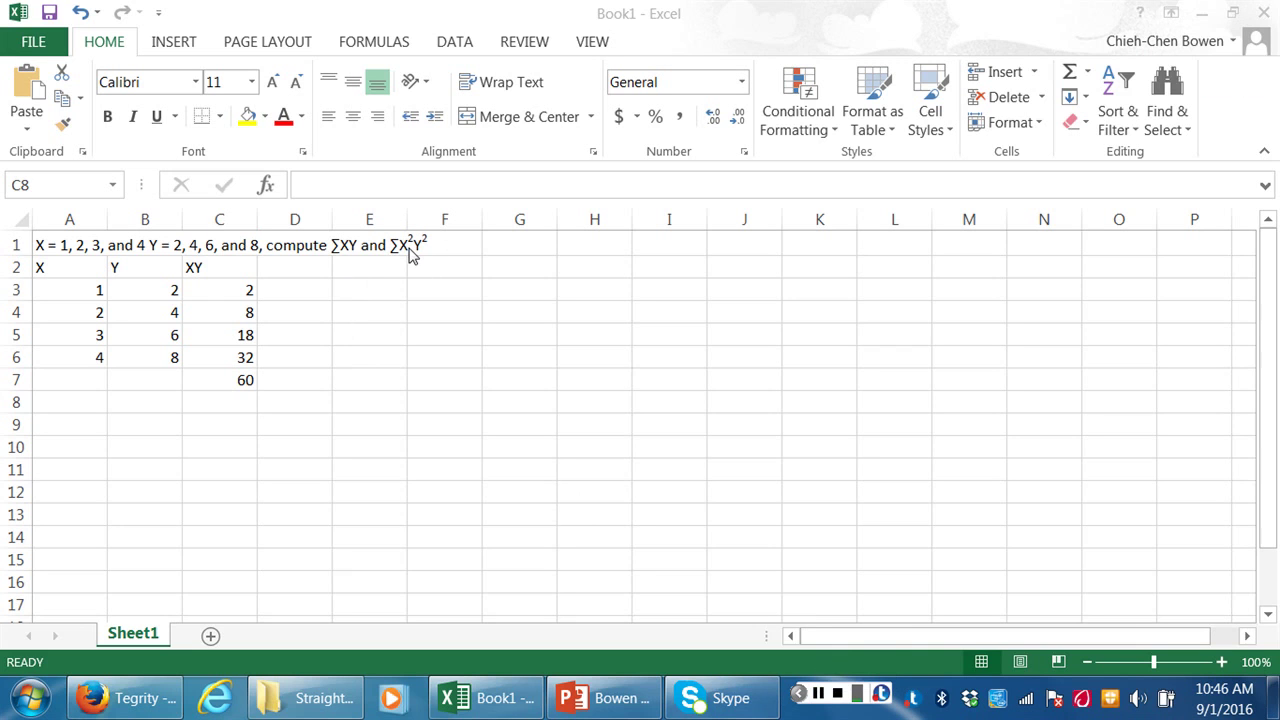
Enter the column heading X^2 in cell D2.
{"action": "left_click", "coordinate": [316, 272]}
{"action": "left_click", "coordinate": [316, 273]}
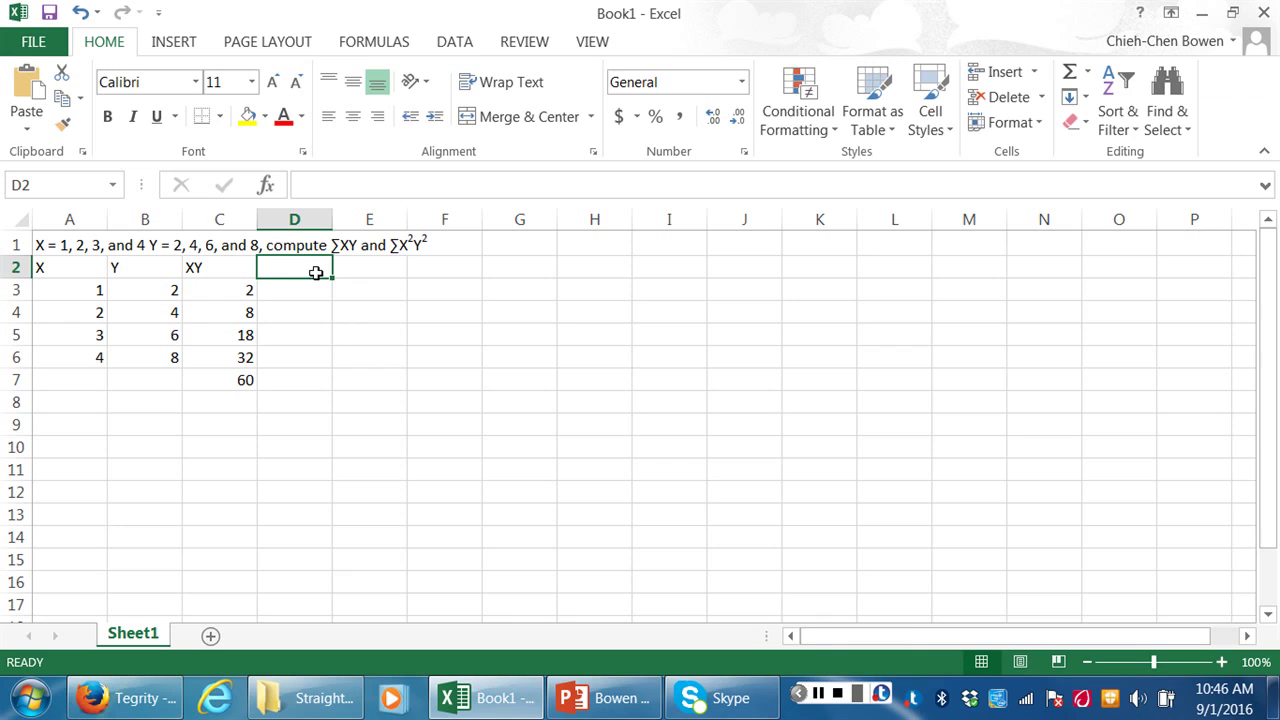
{"action": "type", "text": "X"}
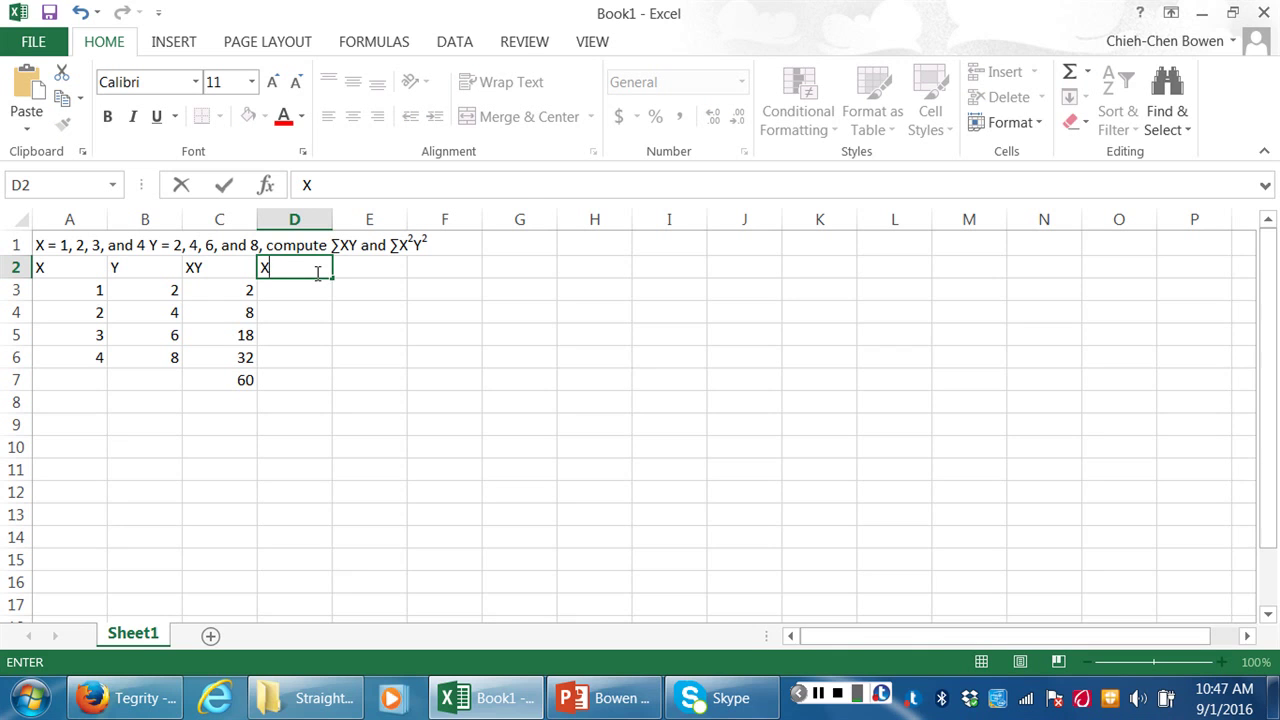
{"action": "type", "text": "^"}
{"action": "type", "text": "2"}
Square X in cell D3 with the formula =A3^2 and fill it down through D6.
{"action": "left_click", "coordinate": [312, 297]}
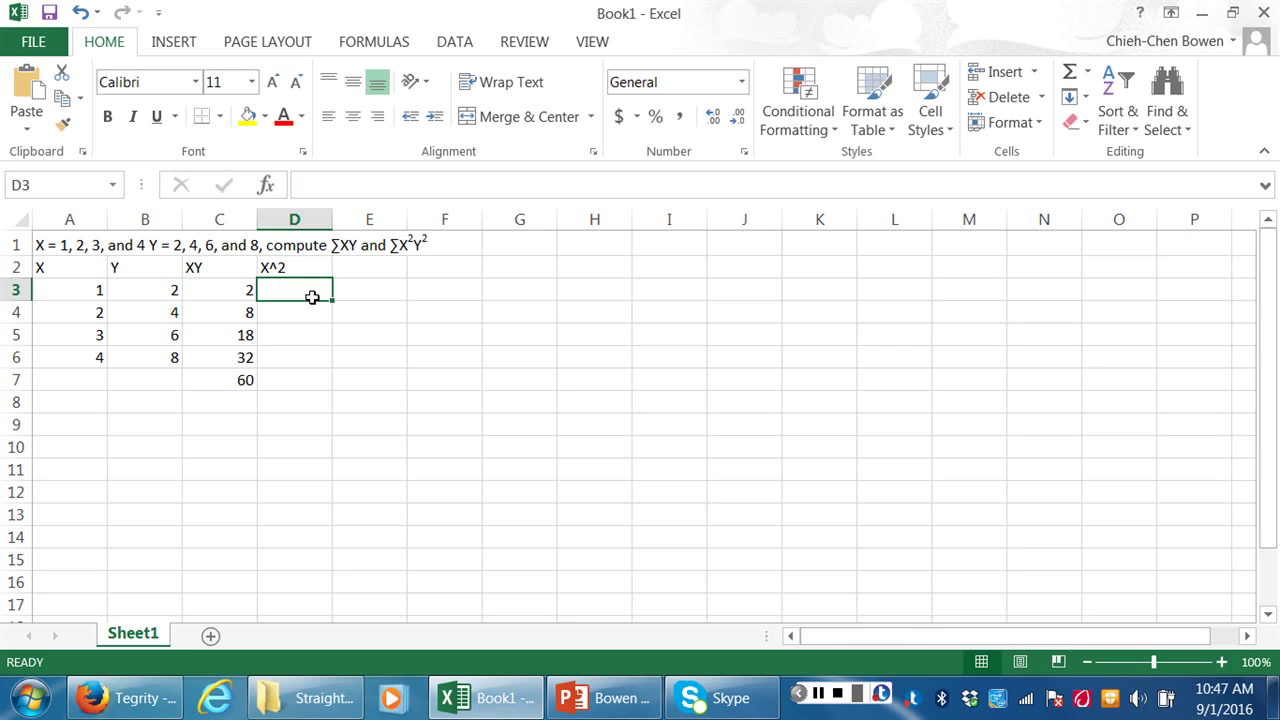
{"action": "type", "text": "="}
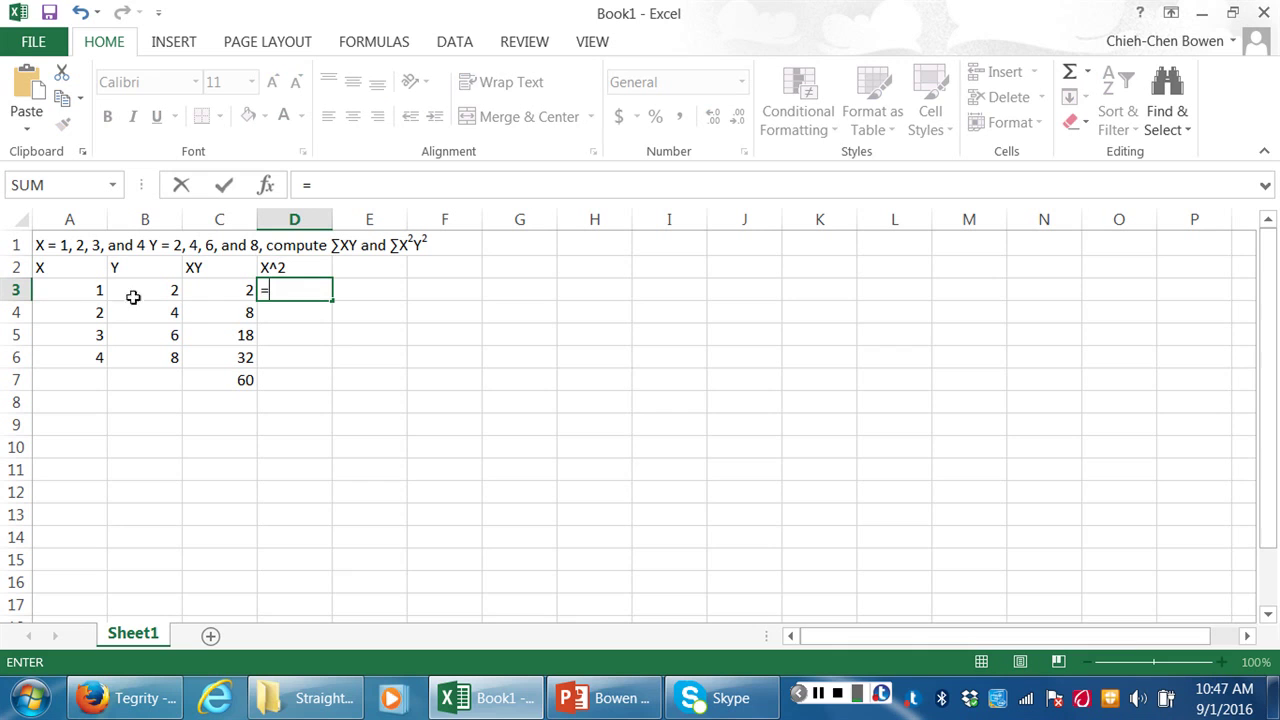
{"action": "left_click", "coordinate": [69, 291]}
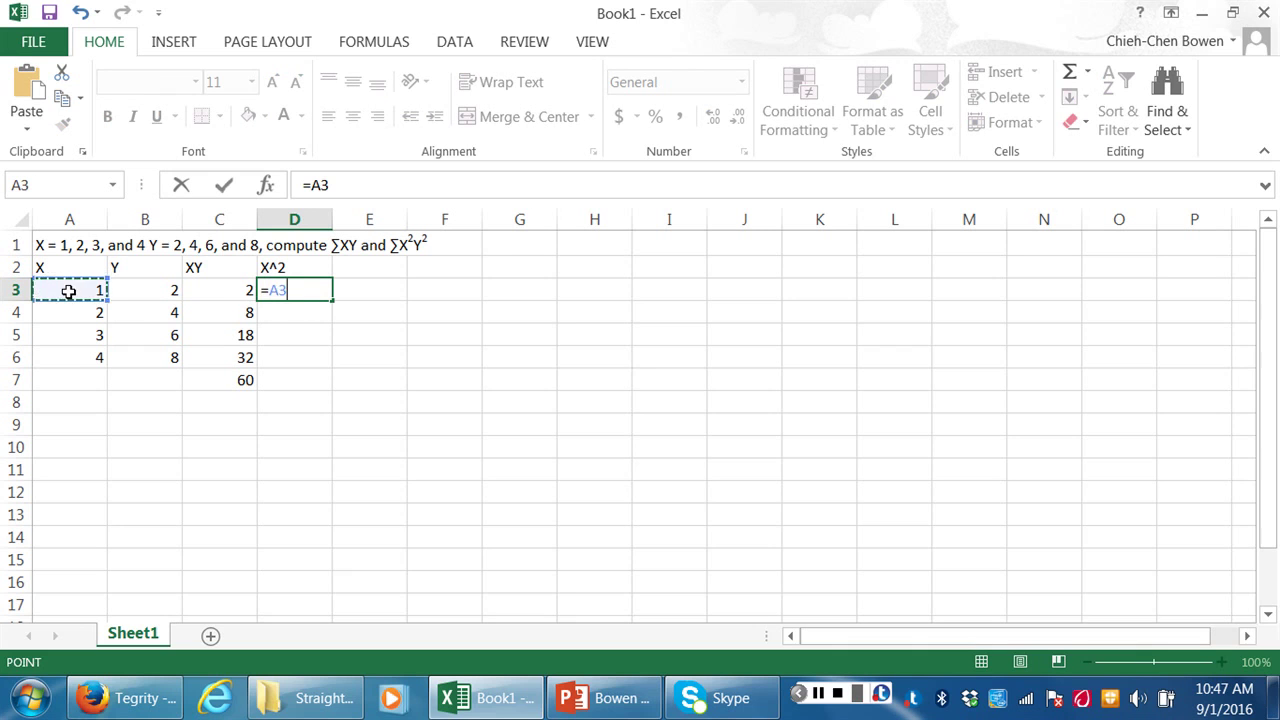
{"action": "type", "text": "^2"}
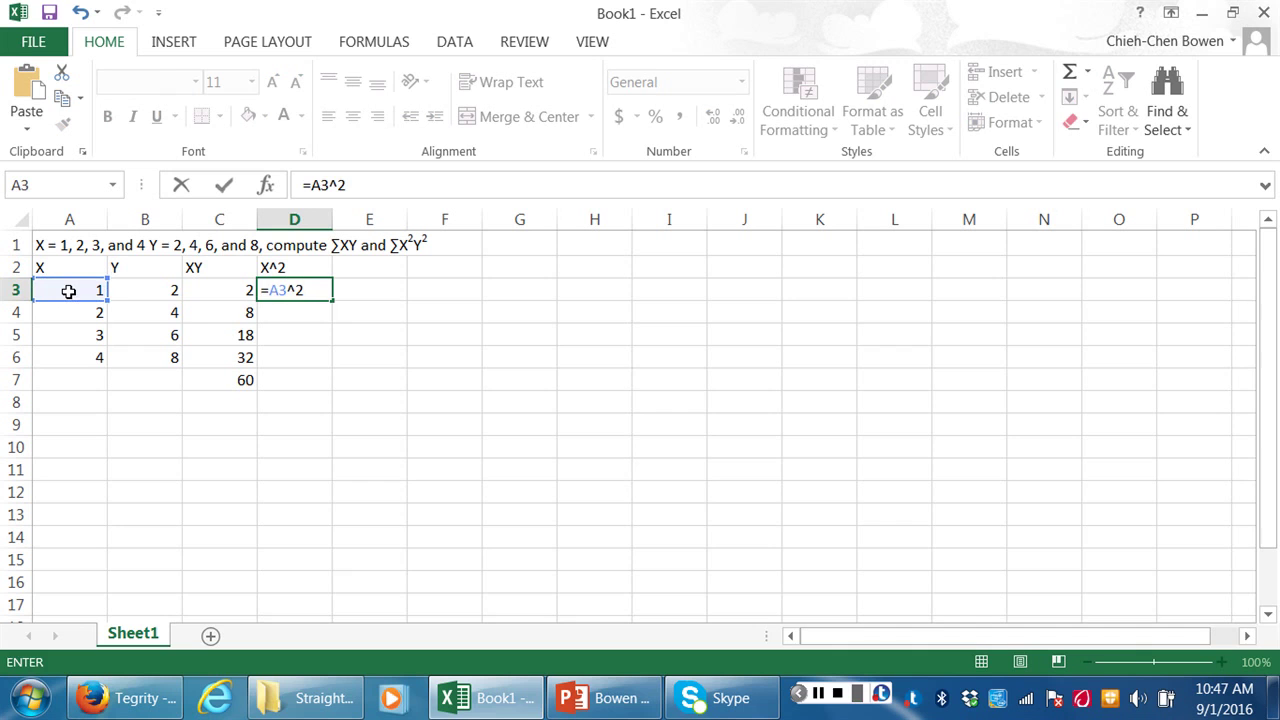
{"action": "key", "text": "Return"}
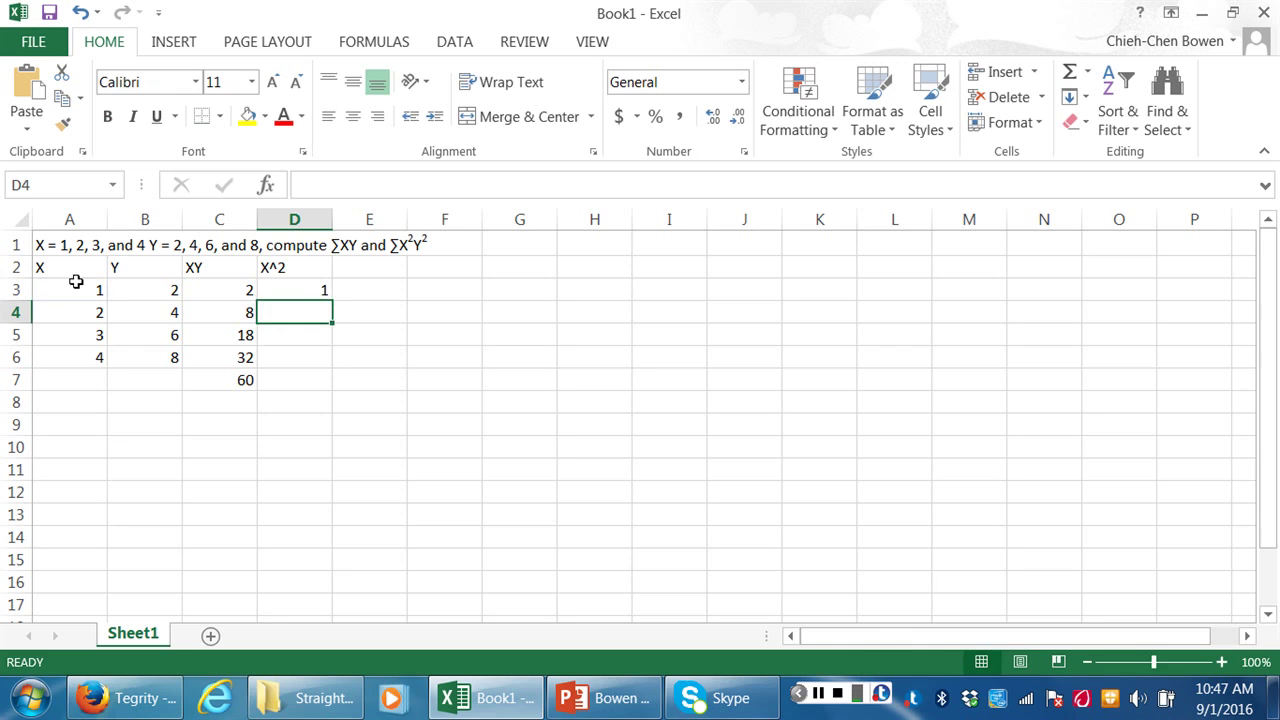
{"action": "left_click", "coordinate": [306, 288]}
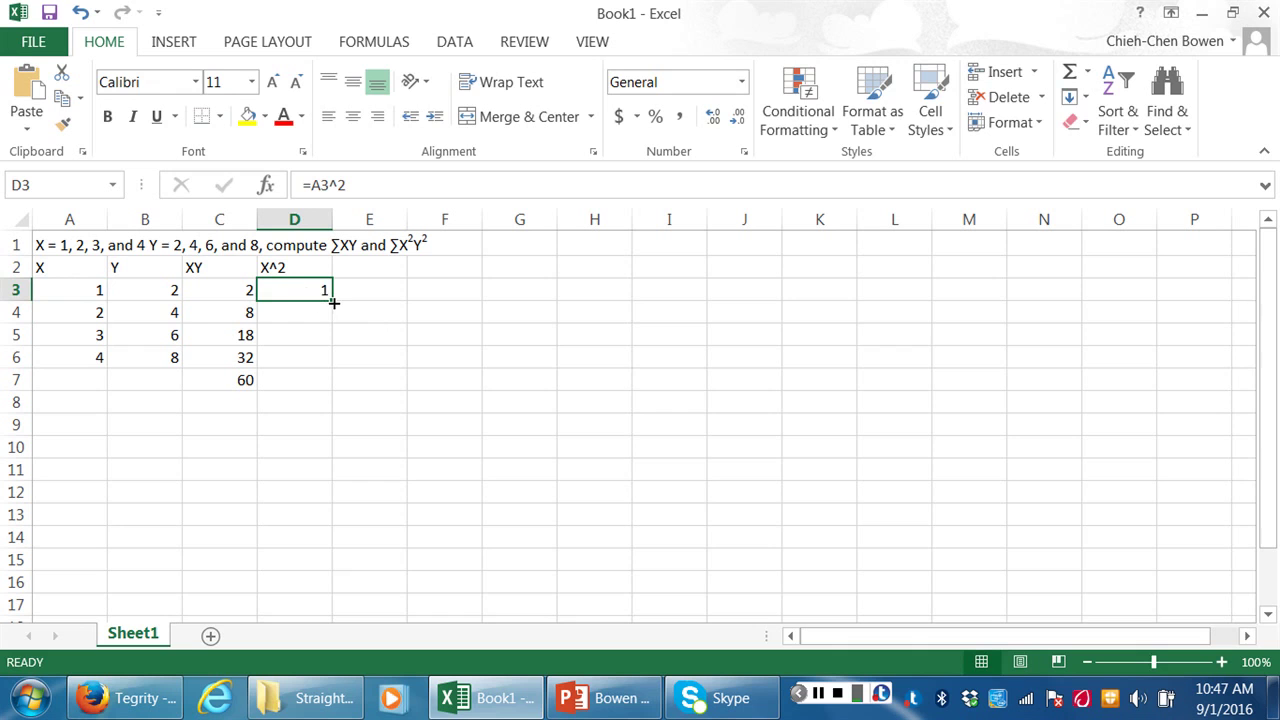
{"action": "left_click_drag", "start_coordinate": [333, 302], "coordinate": [334, 368]}
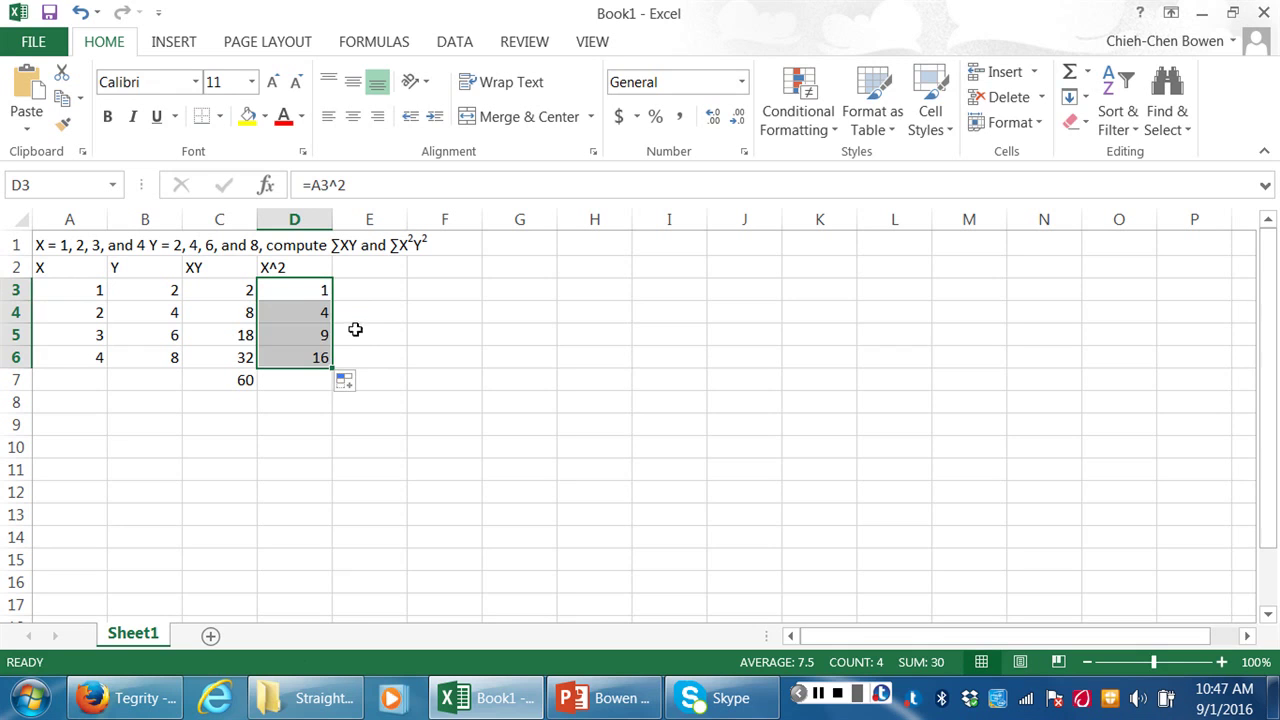
Check the X and X^2 cells in rows 4 to 6 to verify the copied square formulas.
{"action": "left_click", "coordinate": [314, 313]}
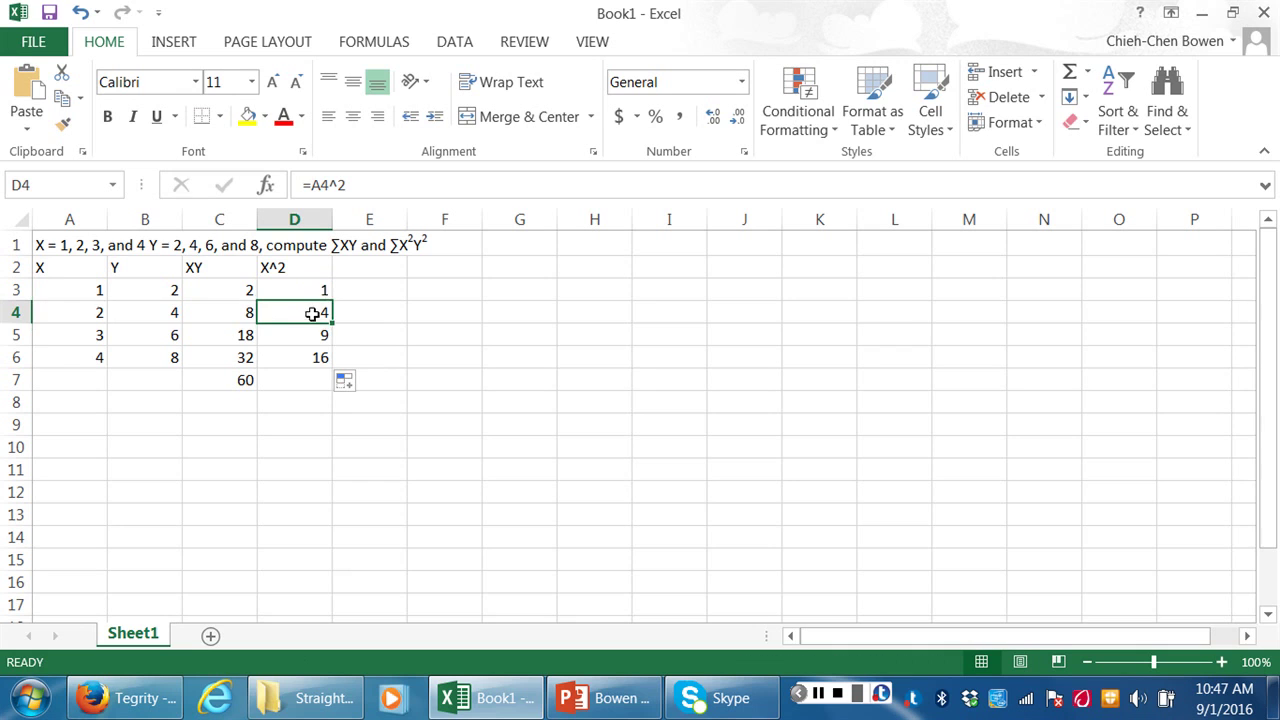
{"action": "left_click", "coordinate": [87, 318]}
{"action": "left_click", "coordinate": [287, 316]}
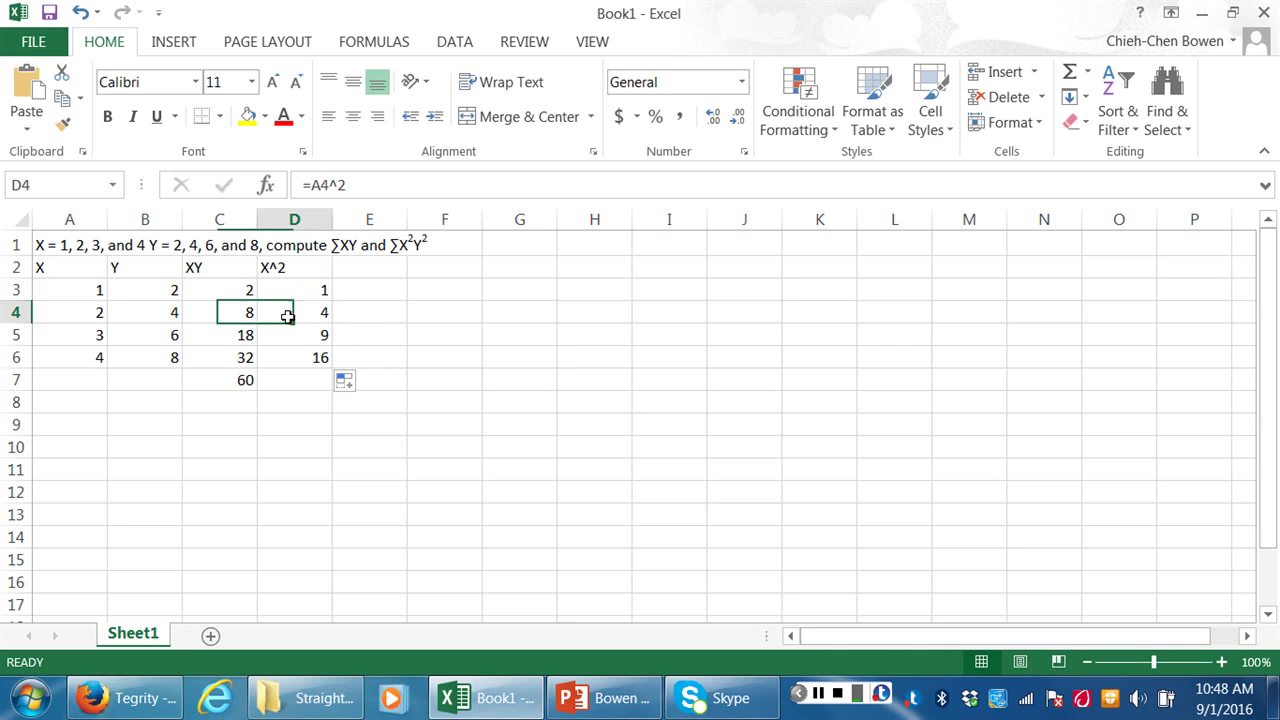
{"action": "left_click", "coordinate": [89, 334]}
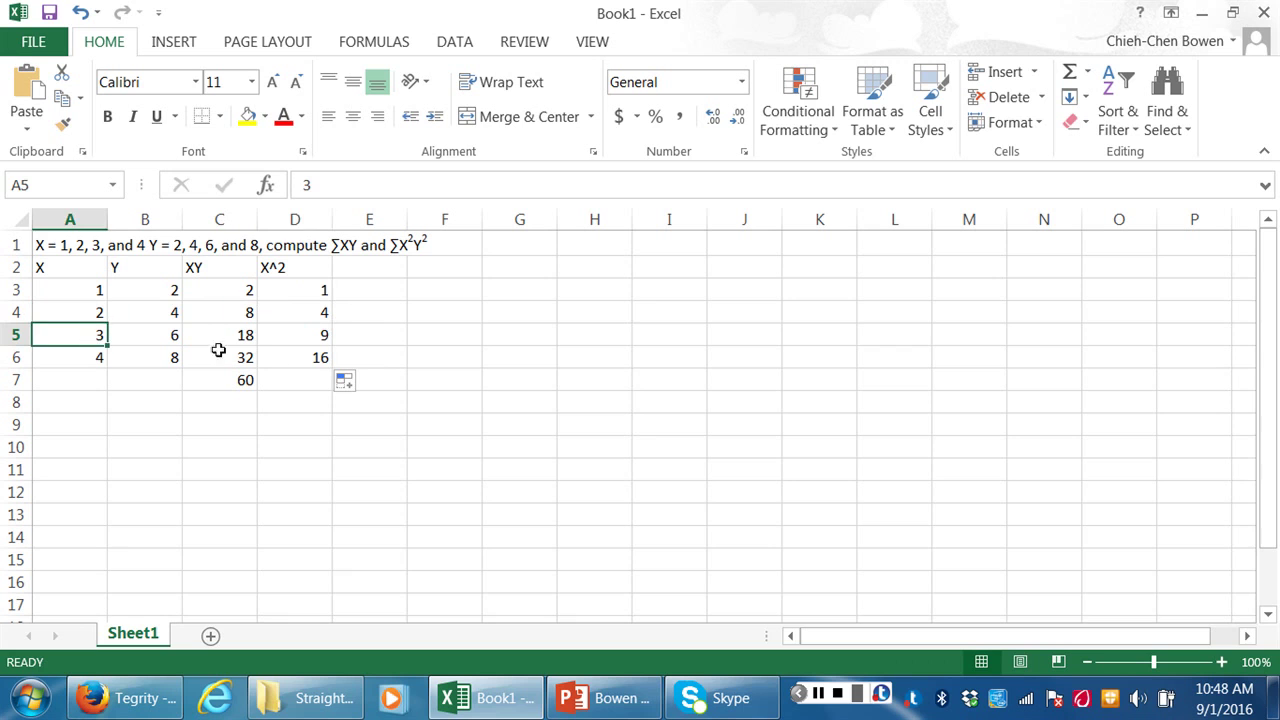
{"action": "left_click", "coordinate": [295, 334]}
{"action": "left_click", "coordinate": [70, 360]}
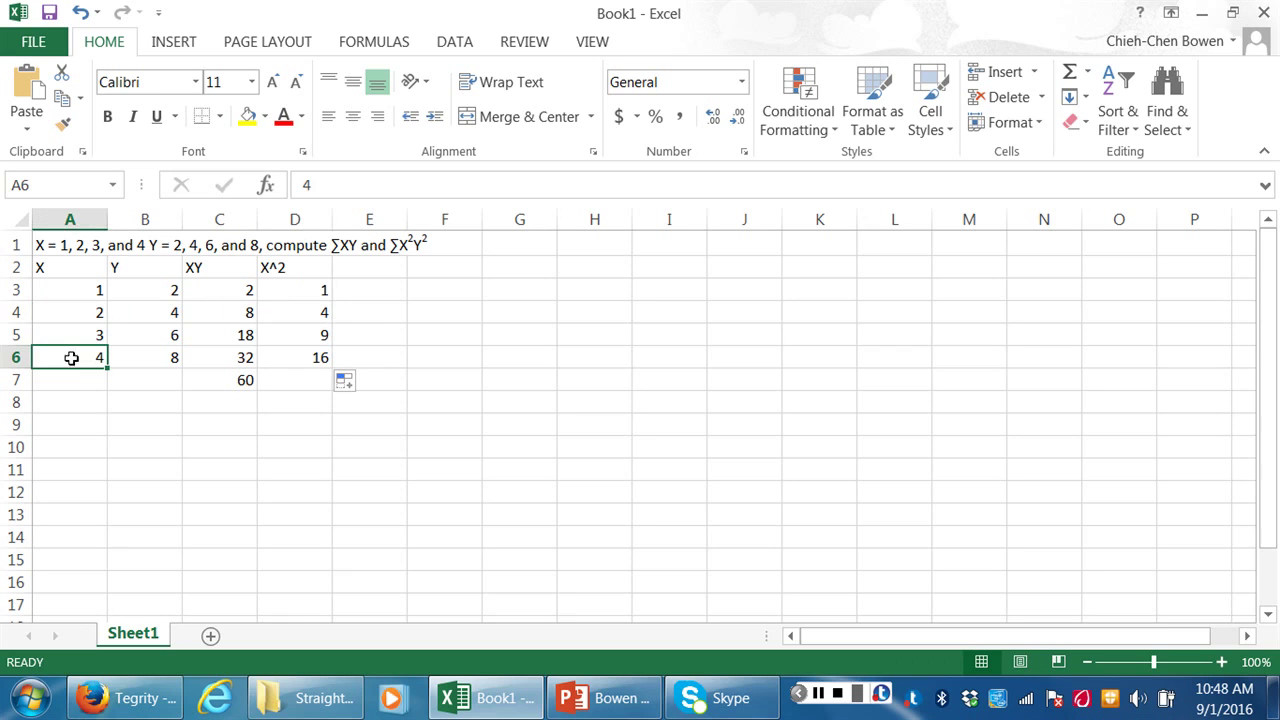
{"action": "left_click", "coordinate": [287, 360]}
Enter the column heading Y^2 in cell E2.
{"action": "left_click", "coordinate": [367, 268]}
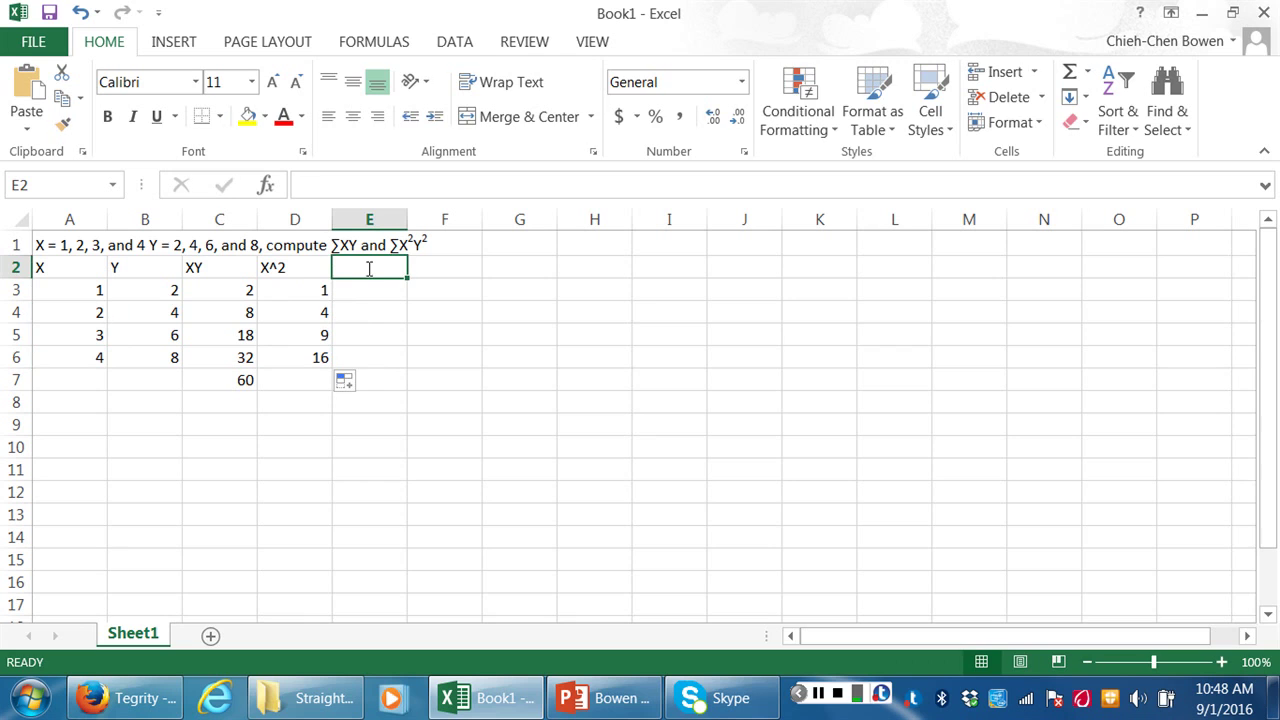
{"action": "type", "text": "Y^"}
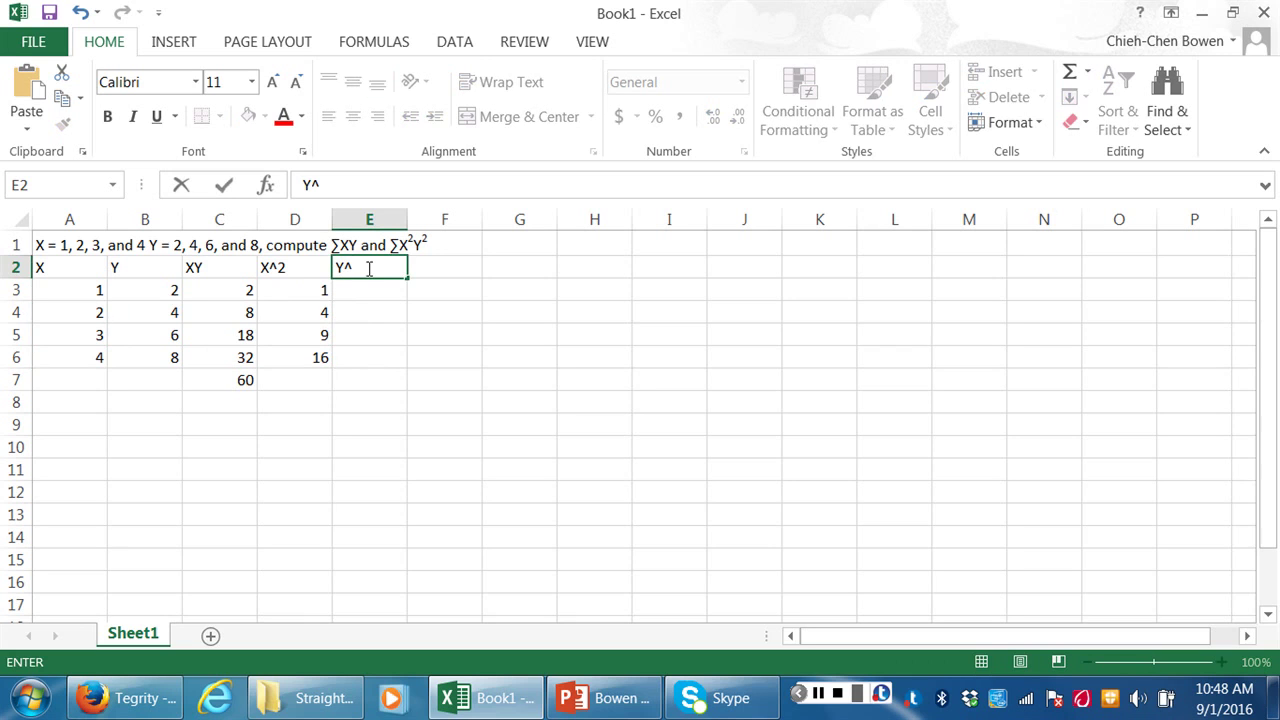
{"action": "type", "text": "2"}
Square Y in cell E3 with the formula =B3^2 and fill it down through E6.
{"action": "left_click", "coordinate": [370, 289]}
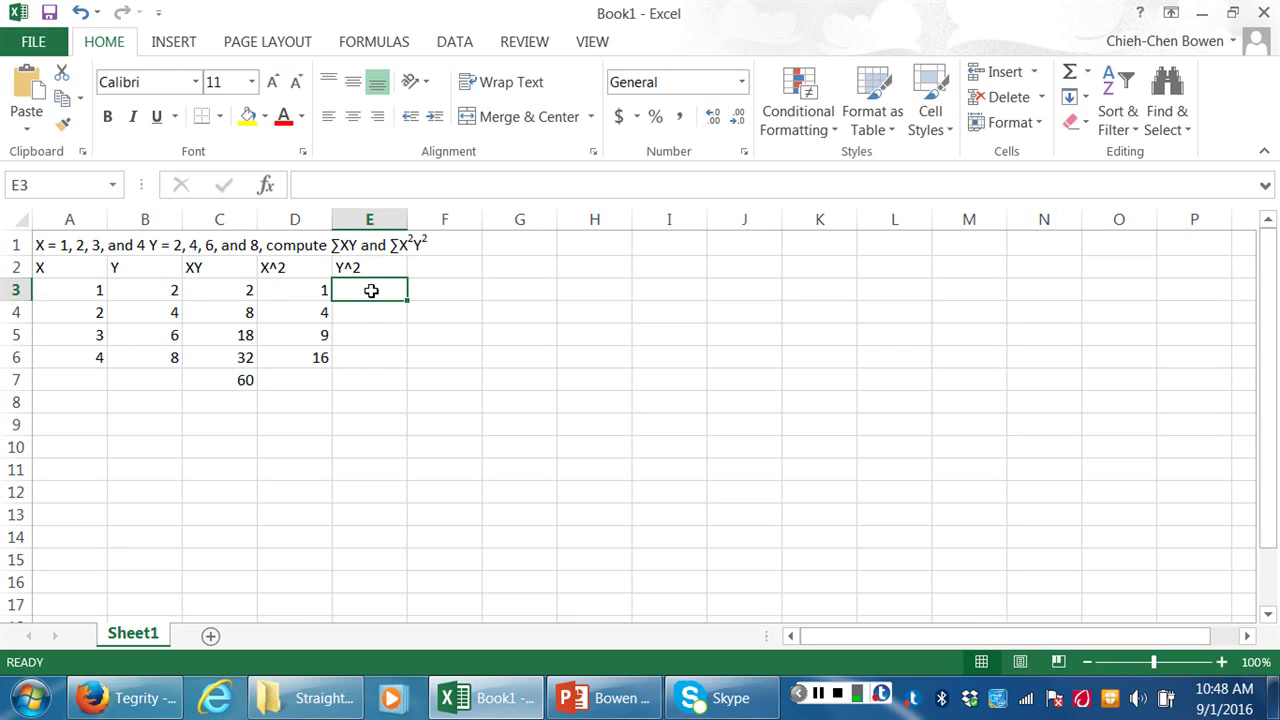
{"action": "type", "text": "="}
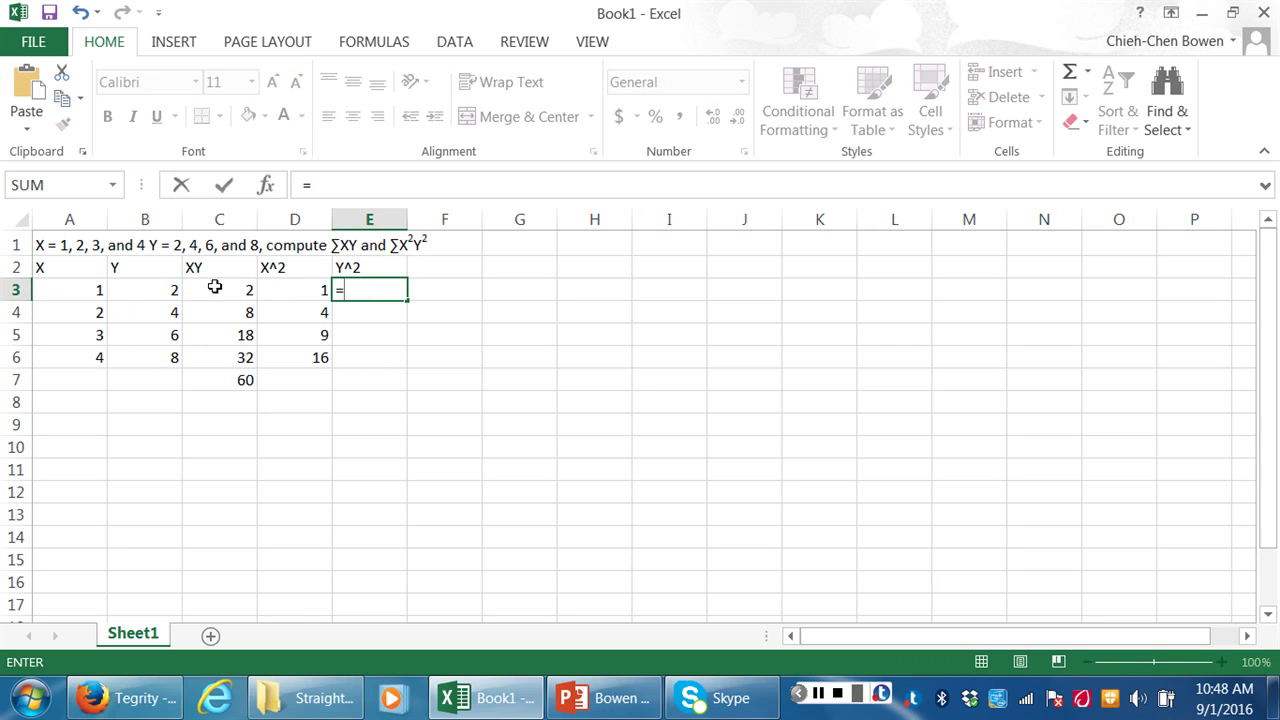
{"action": "left_click", "coordinate": [123, 291]}
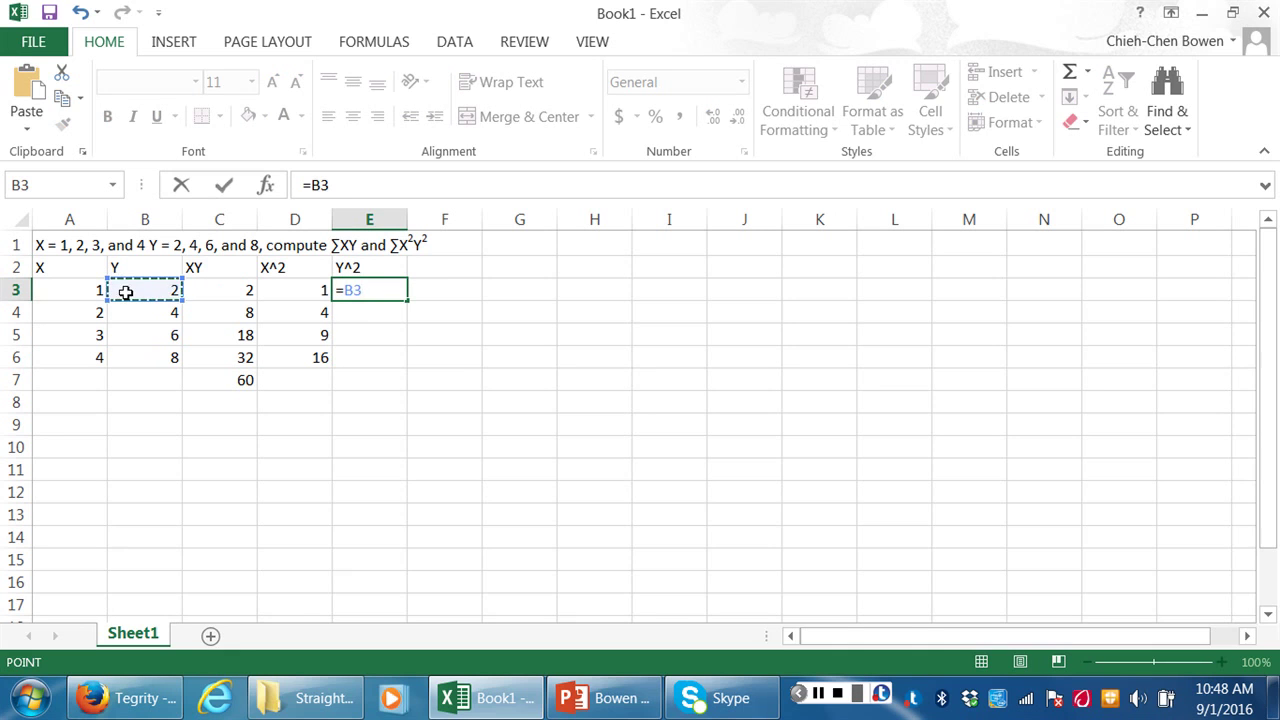
{"action": "type", "text": "^"}
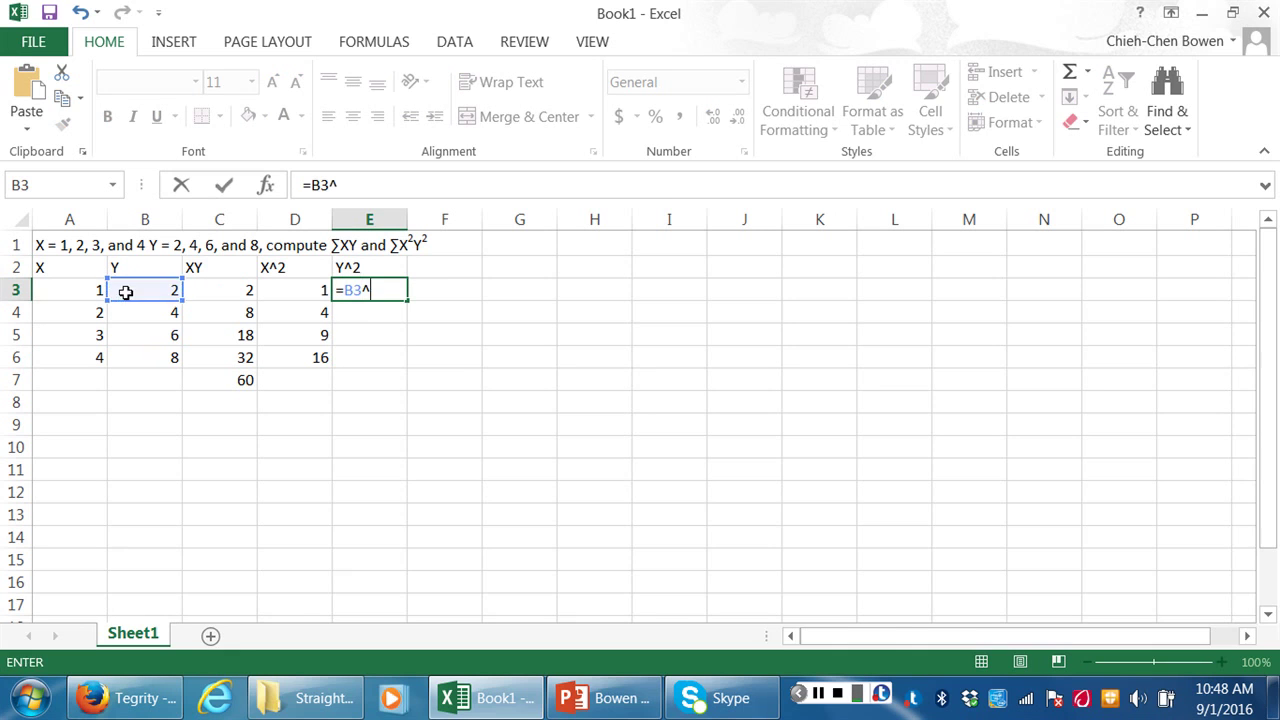
{"action": "type", "text": "2"}
{"action": "key", "text": "Return"}
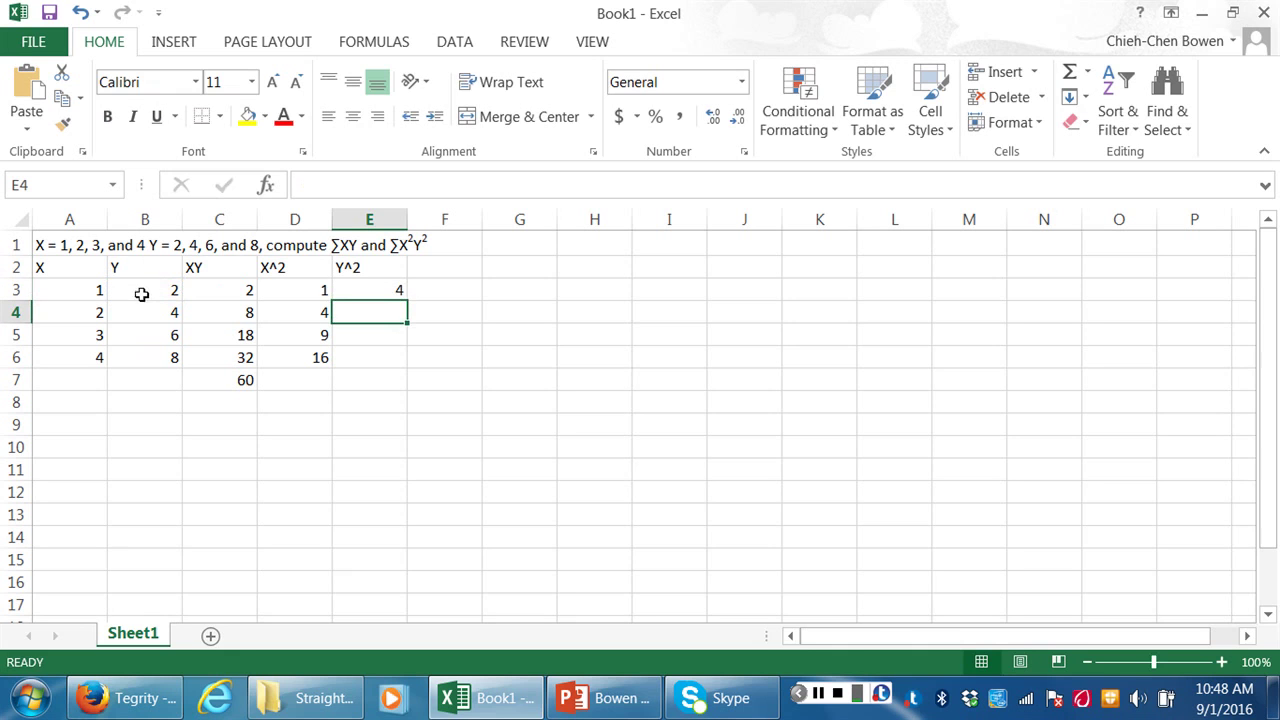
{"action": "left_click", "coordinate": [355, 291]}
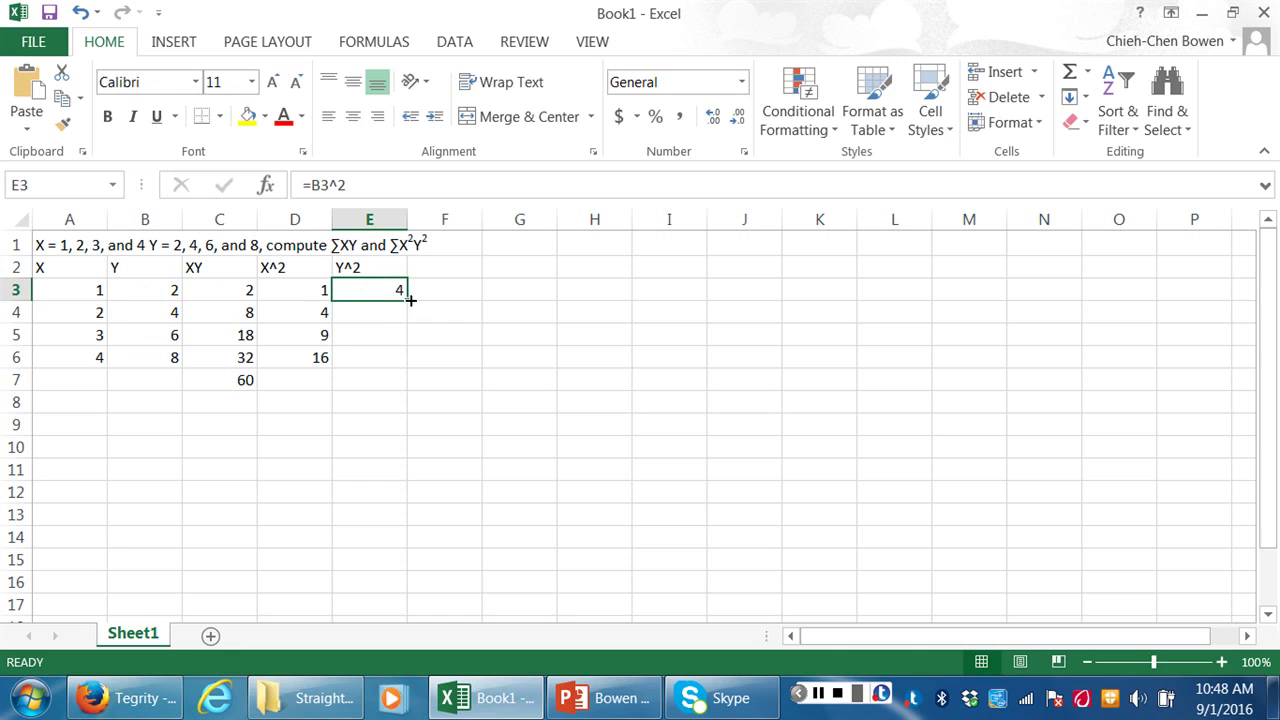
{"action": "left_click_drag", "start_coordinate": [410, 300], "coordinate": [400, 361]}
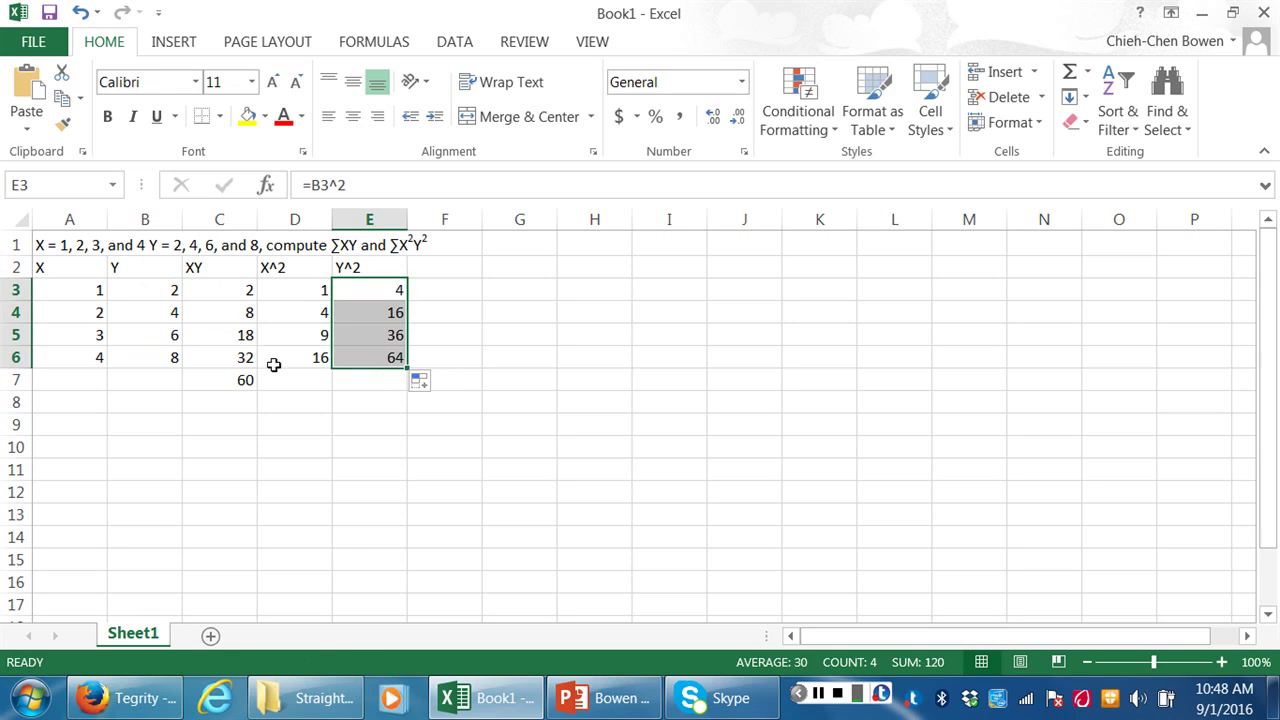
Check the Y and Y^2 cells in rows 4 to 6 to verify the copied square formulas.
{"action": "left_click", "coordinate": [152, 315]}
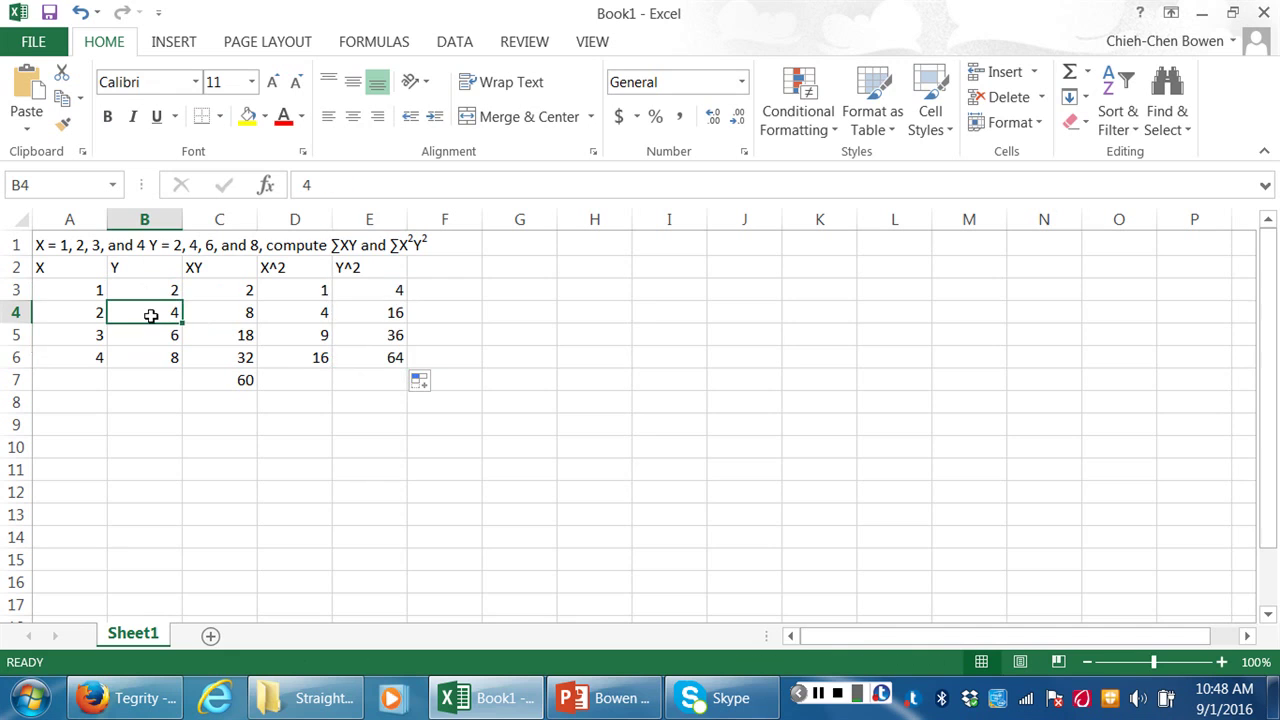
{"action": "left_click", "coordinate": [353, 314]}
{"action": "left_click", "coordinate": [172, 334]}
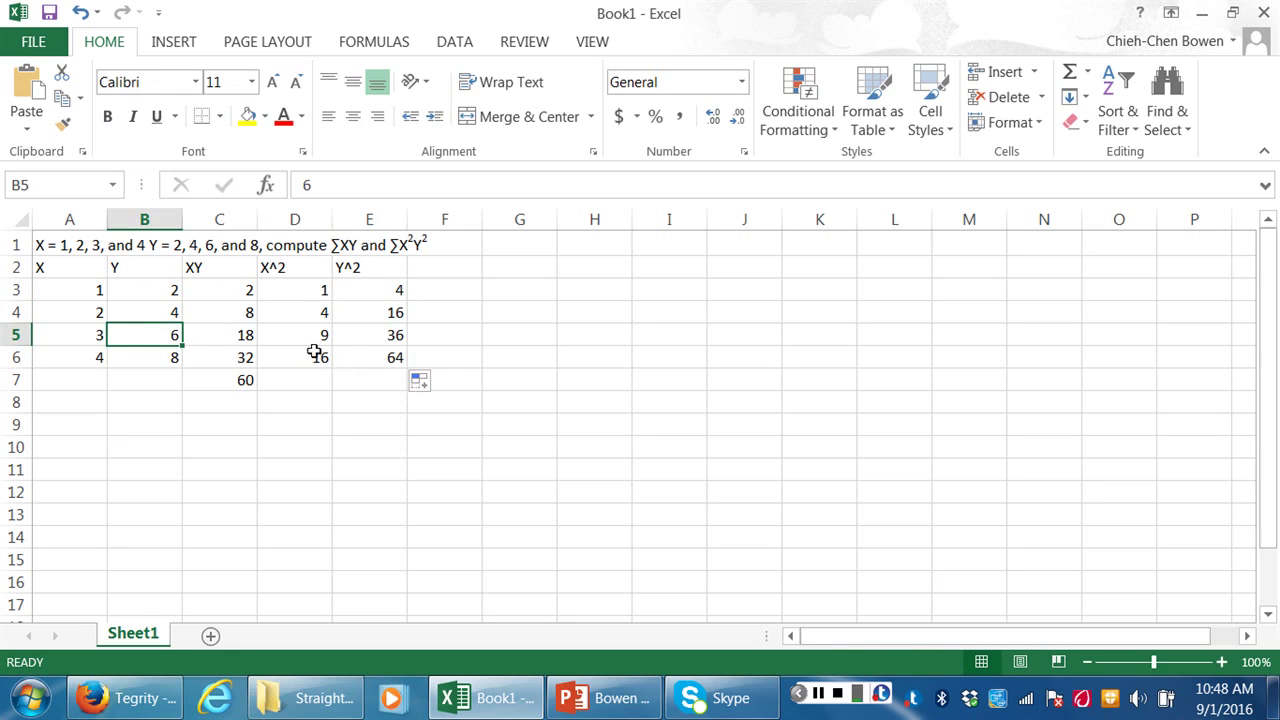
{"action": "left_click", "coordinate": [388, 337]}
{"action": "left_click", "coordinate": [157, 360]}
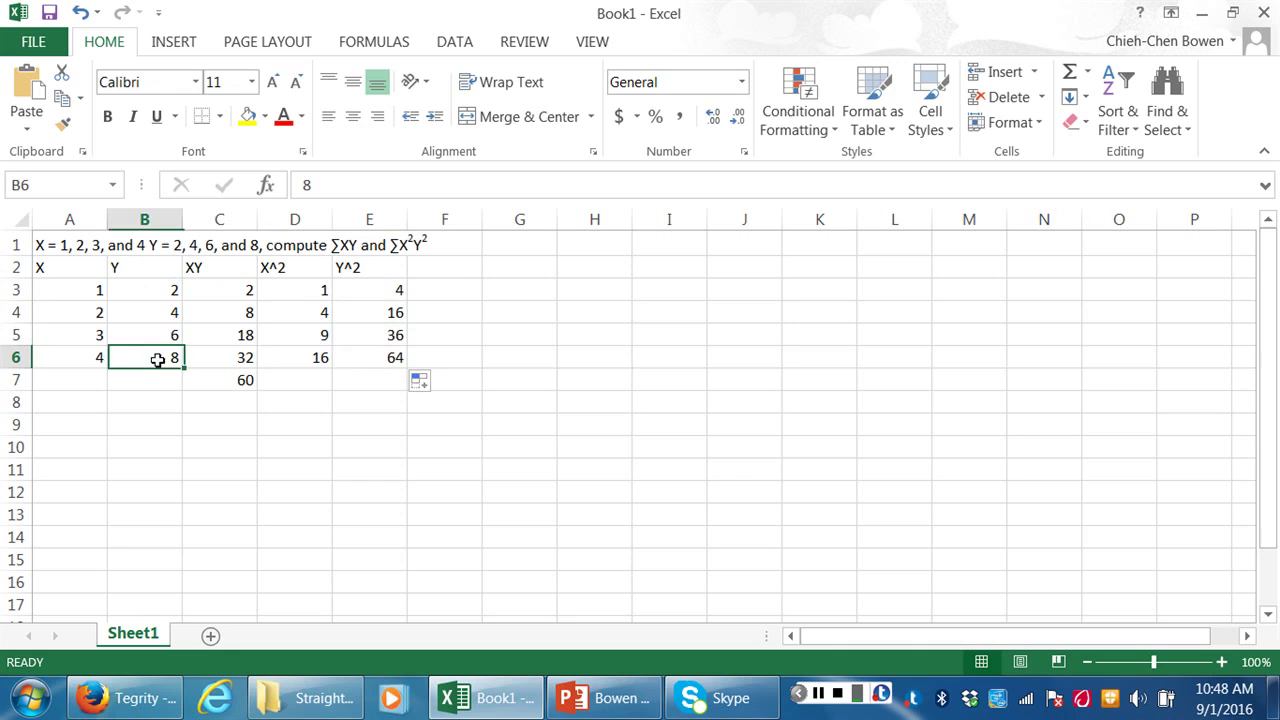
{"action": "left_click", "coordinate": [381, 360]}
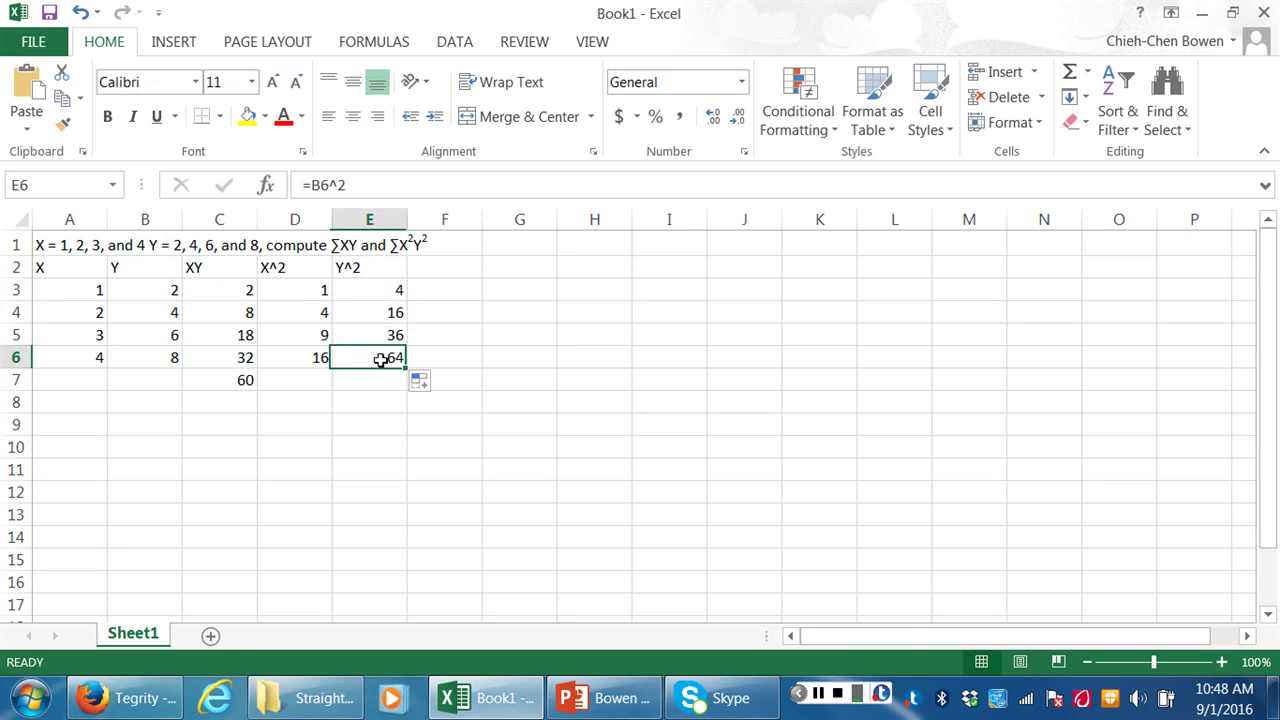
Enter the column heading X^2Y^2 in cell F2.
{"action": "left_click", "coordinate": [455, 272]}
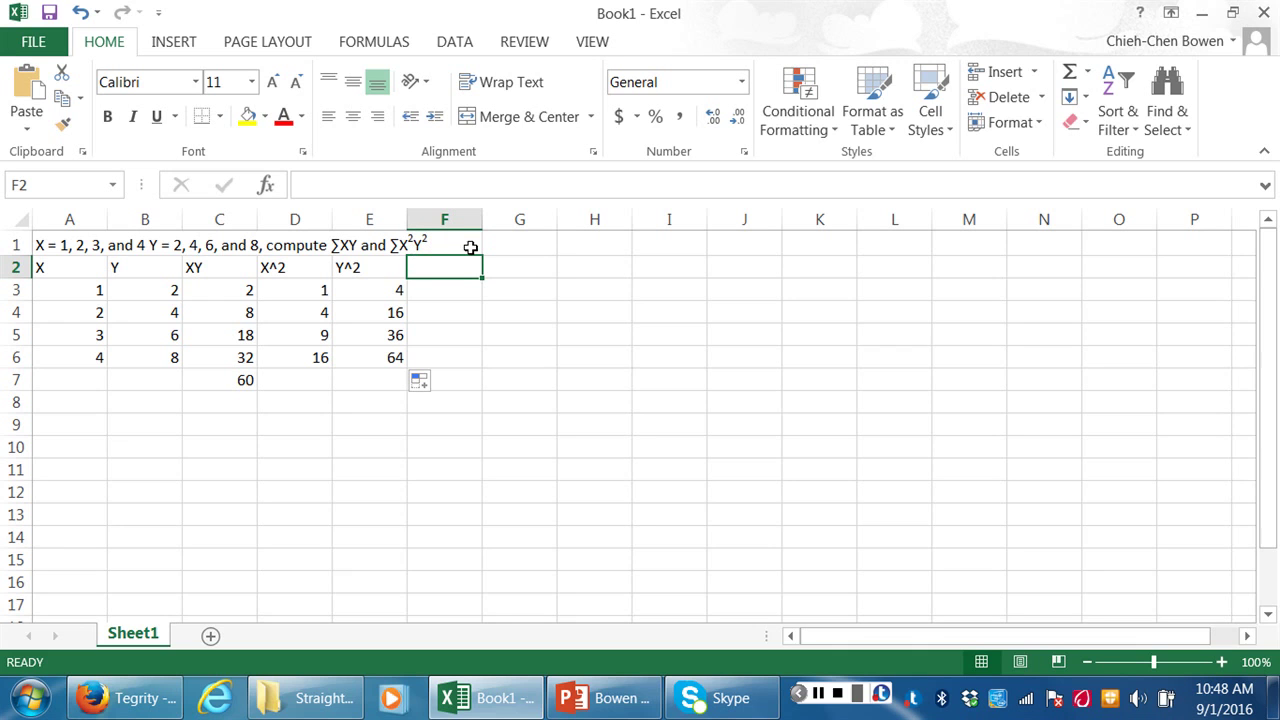
{"action": "type", "text": "X"}
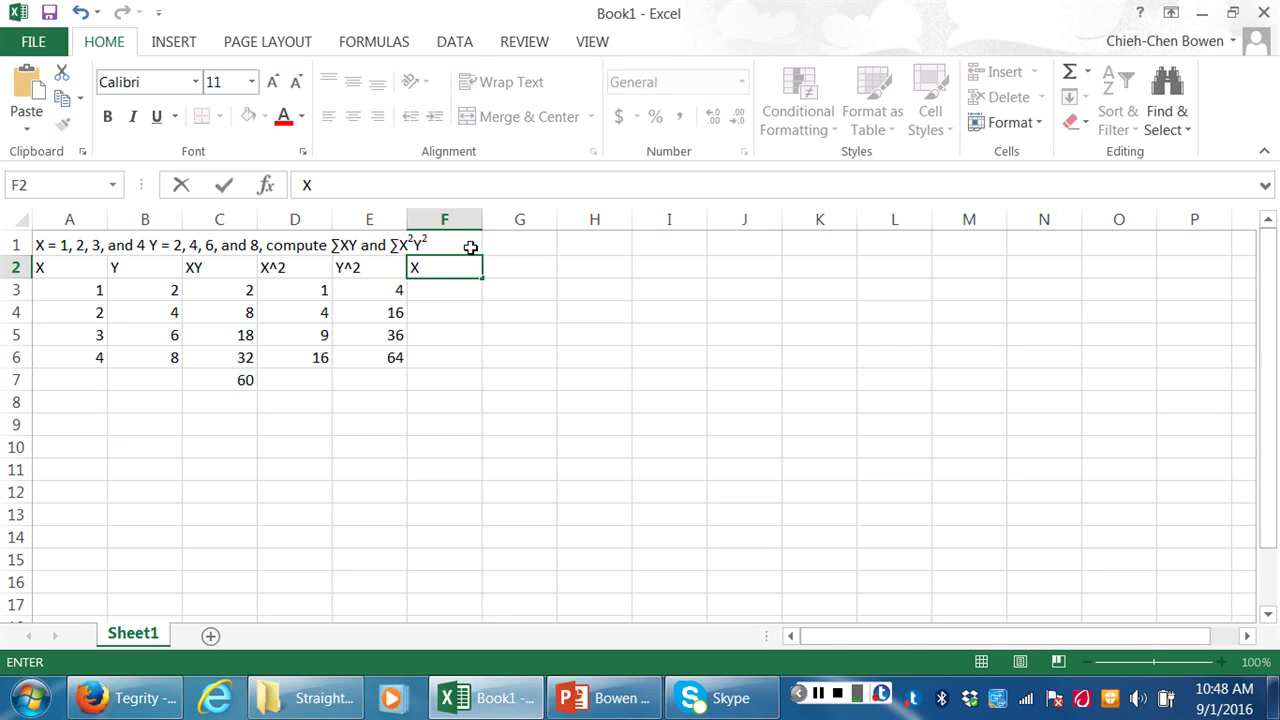
{"action": "type", "text": "^2Y^2"}
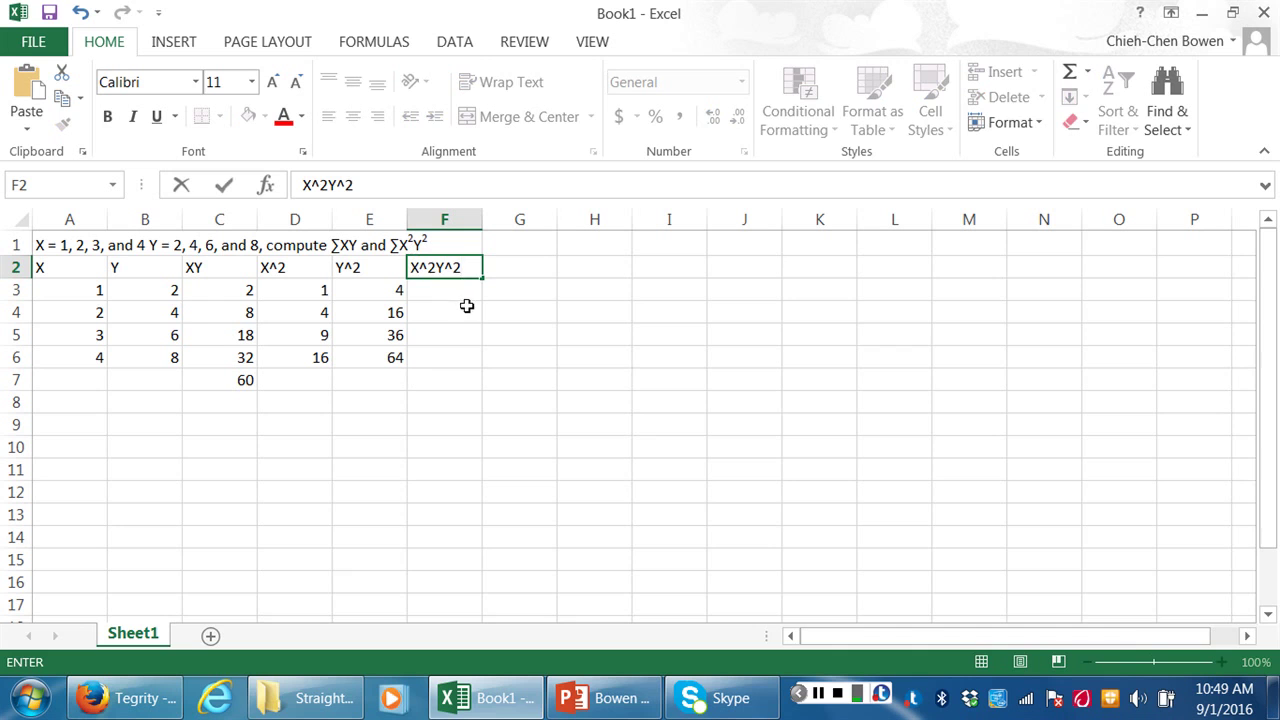
Multiply the squares in cell F3 with the formula =D3*E3 and fill it down through F6.
{"action": "left_click", "coordinate": [466, 295]}
{"action": "type", "text": "="}
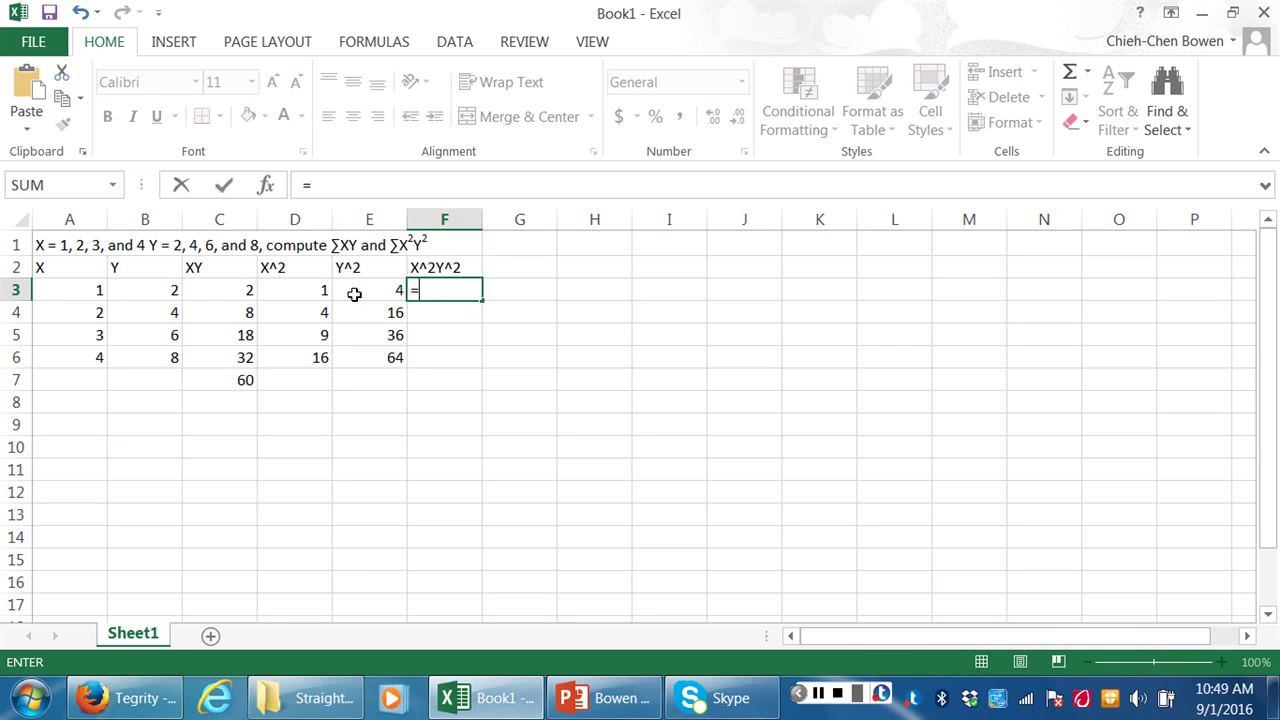
{"action": "left_click", "coordinate": [298, 291]}
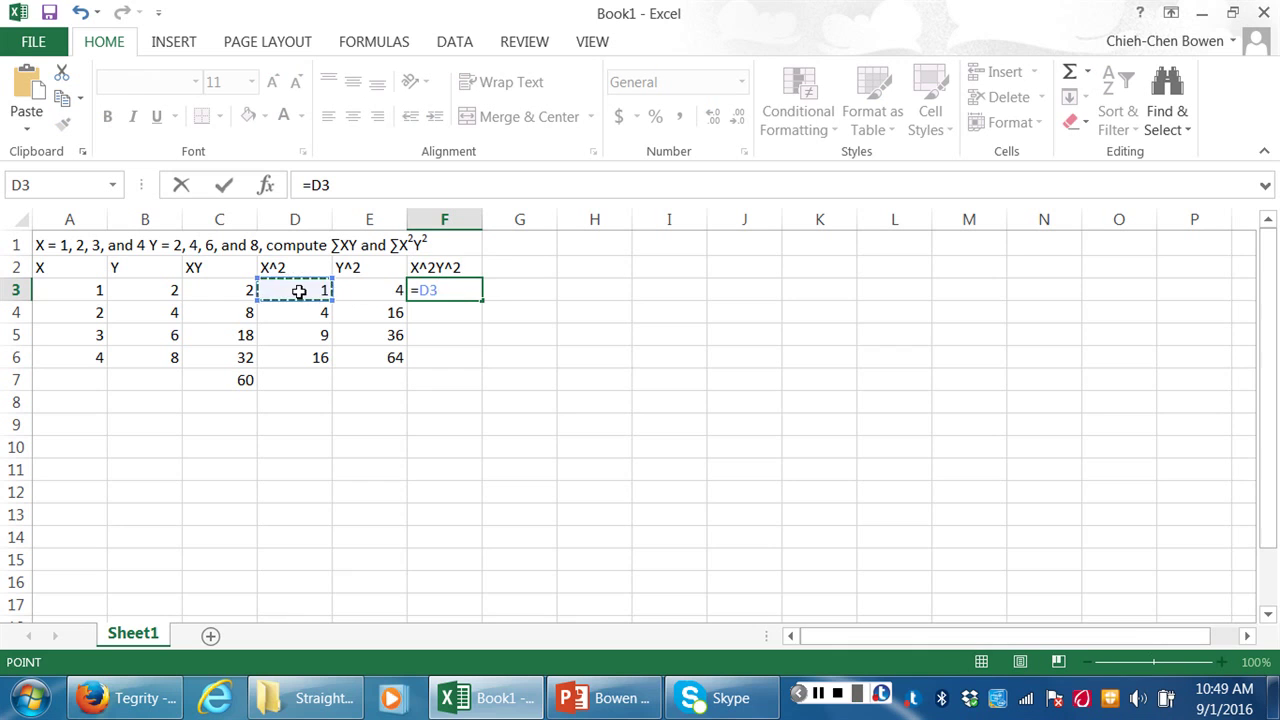
{"action": "type", "text": "*"}
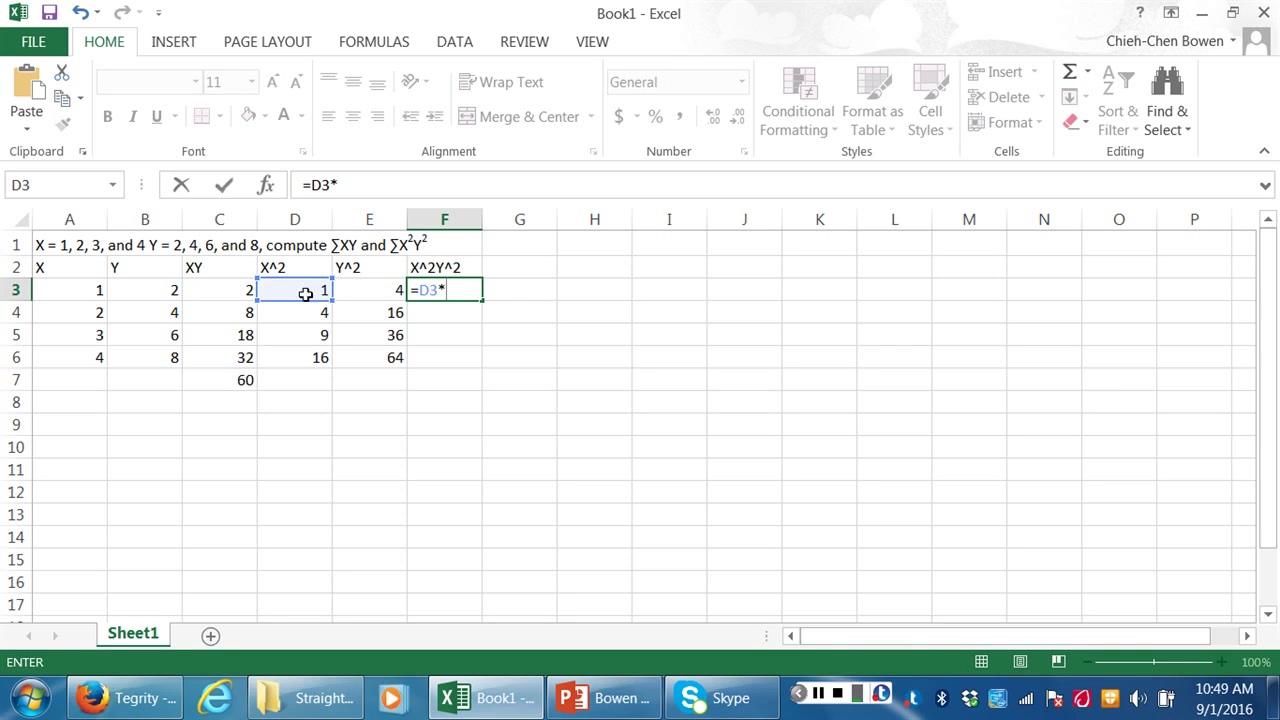
{"action": "left_click", "coordinate": [355, 291]}
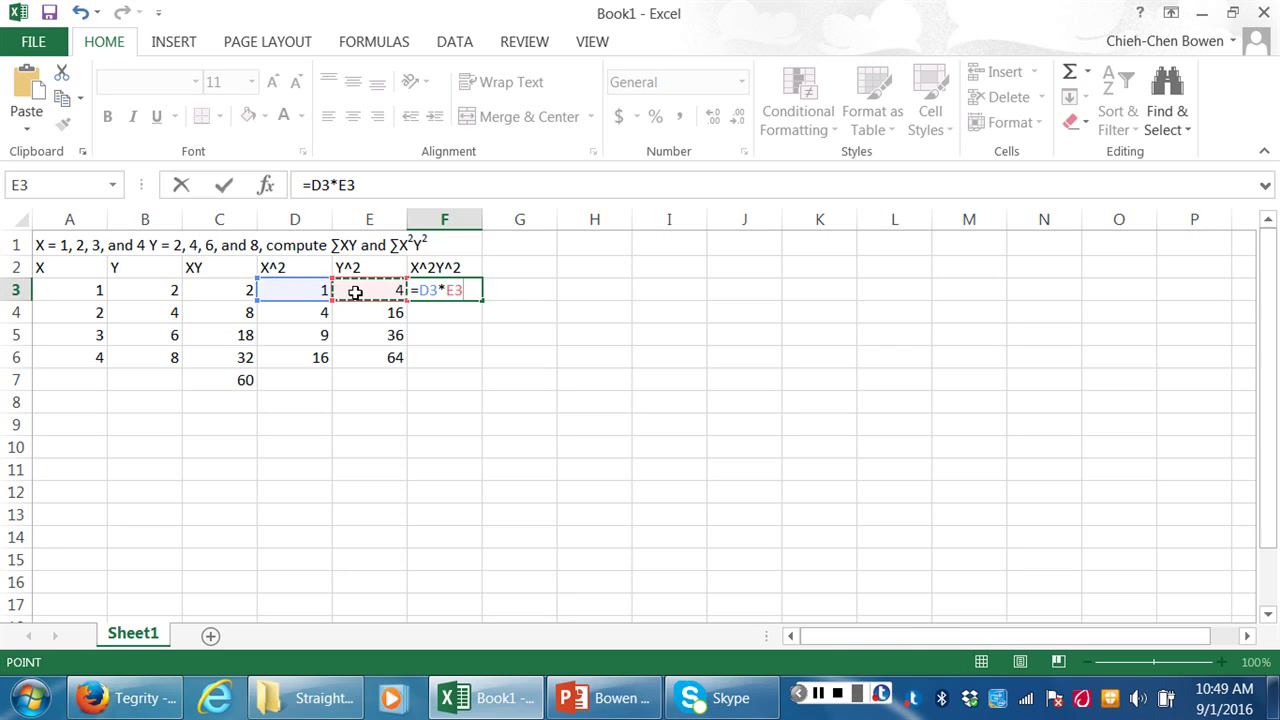
{"action": "key", "text": "Return"}
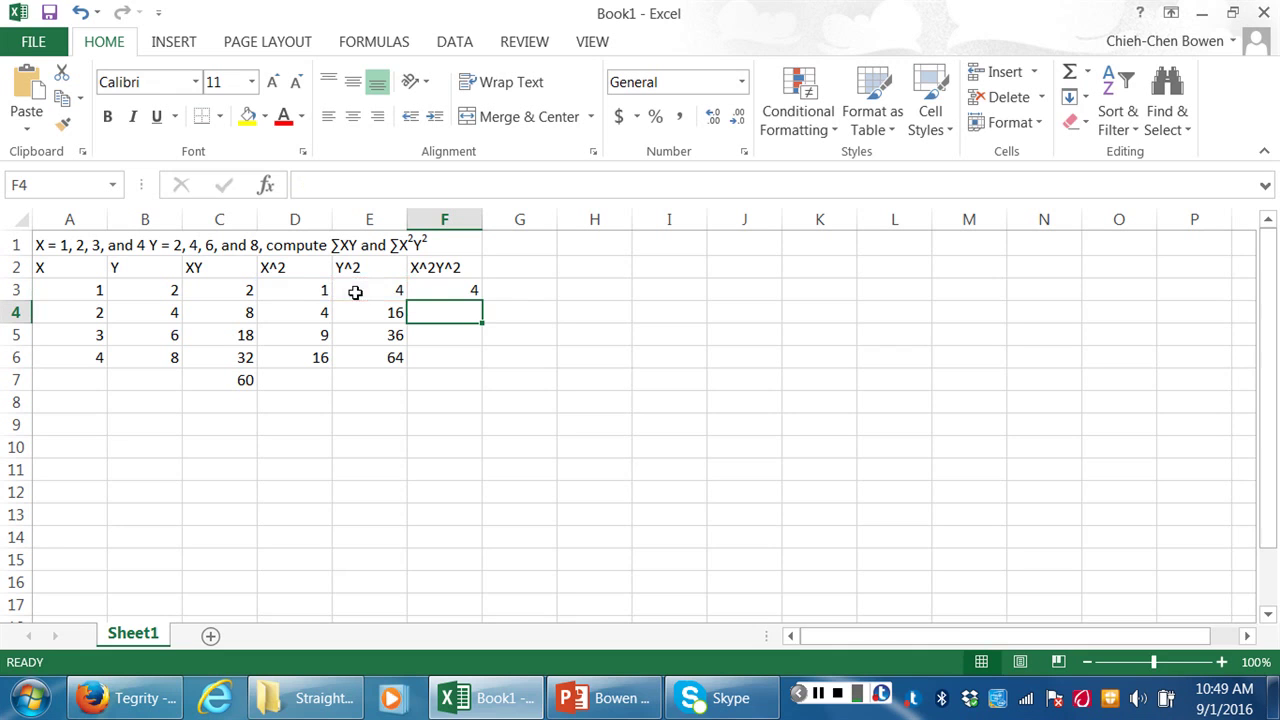
{"action": "left_click", "coordinate": [438, 289]}
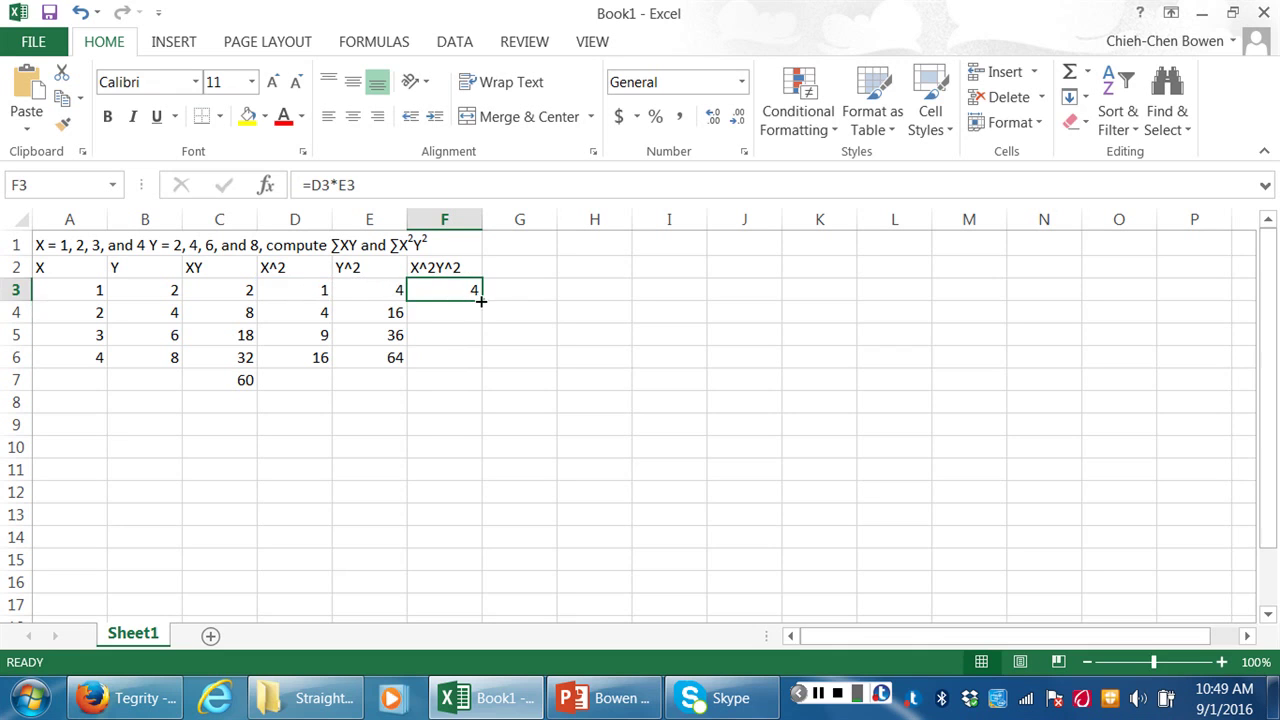
{"action": "left_click_drag", "start_coordinate": [481, 300], "coordinate": [484, 364]}
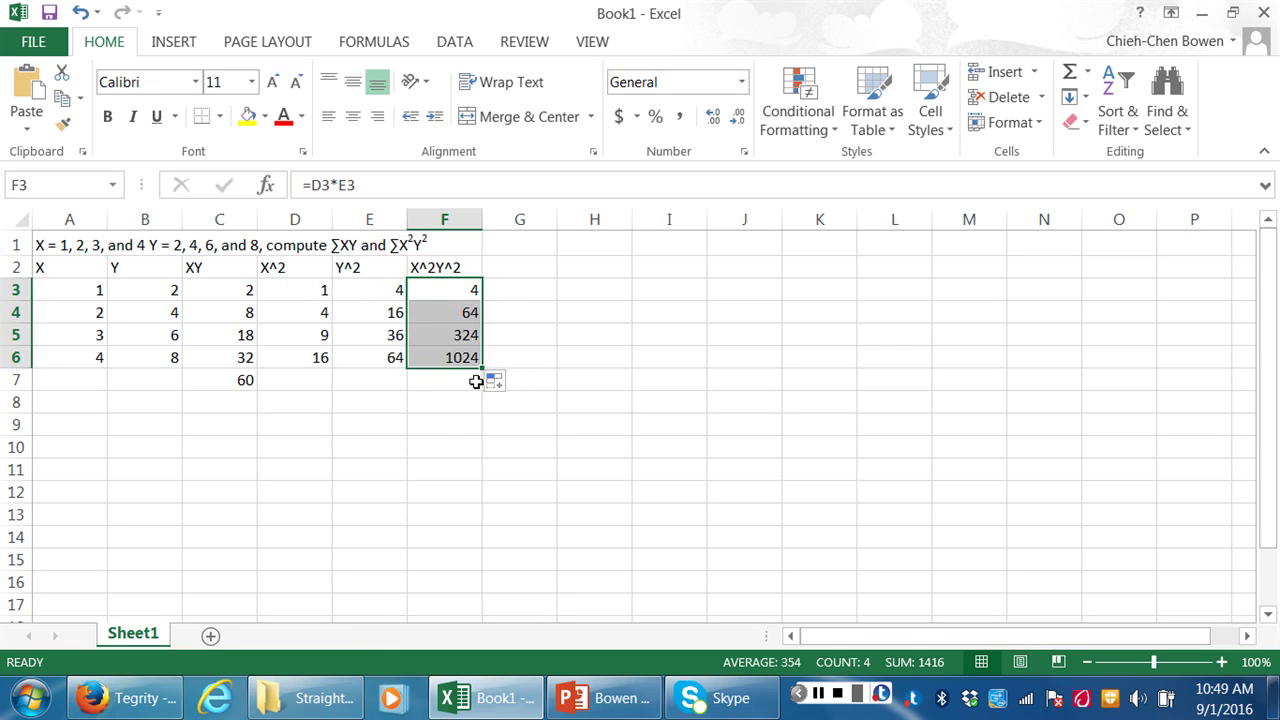
Total the X^2Y^2 column in cell F7 with the formula =sum(F3:F6).
{"action": "left_click", "coordinate": [473, 378]}
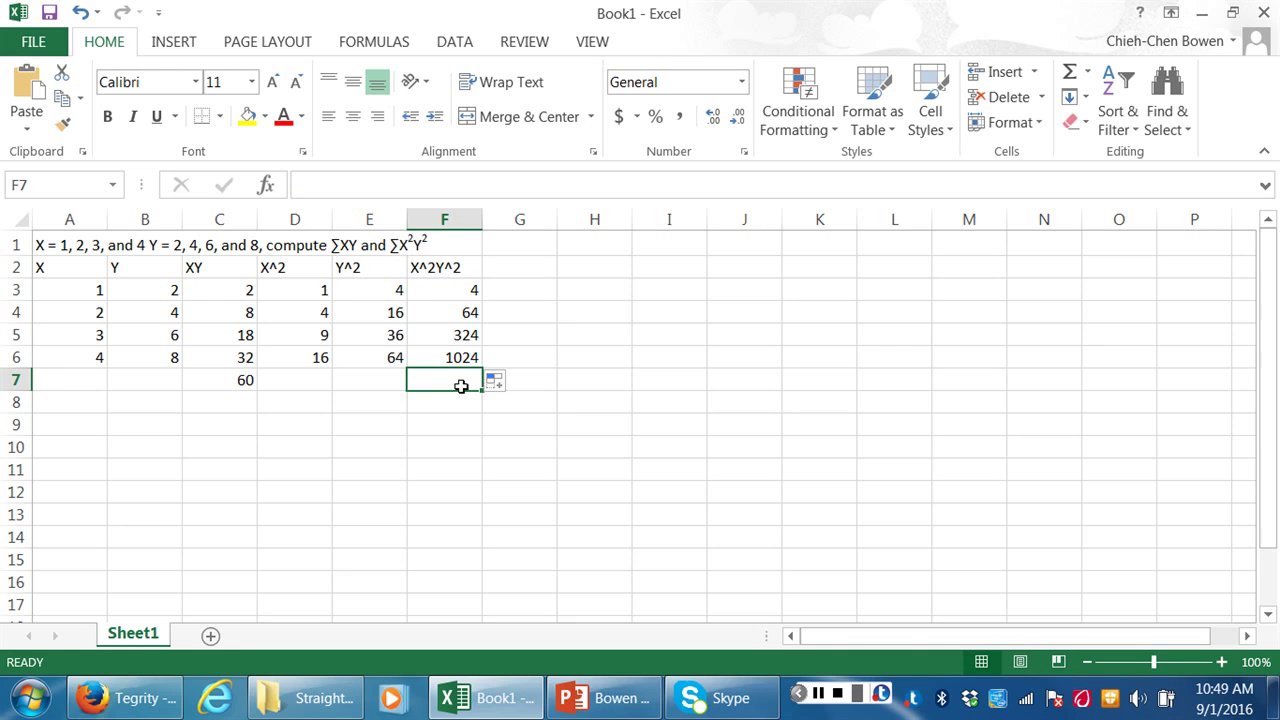
{"action": "type", "text": "="}
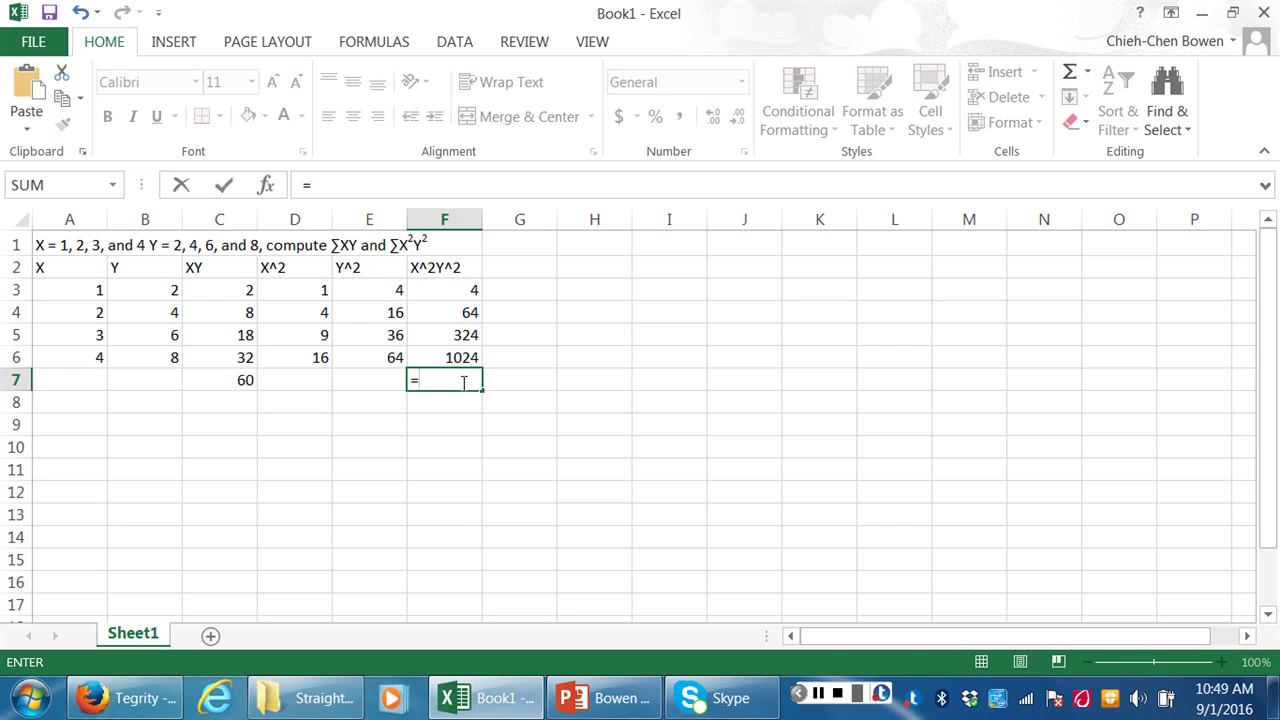
{"action": "type", "text": "sum("}
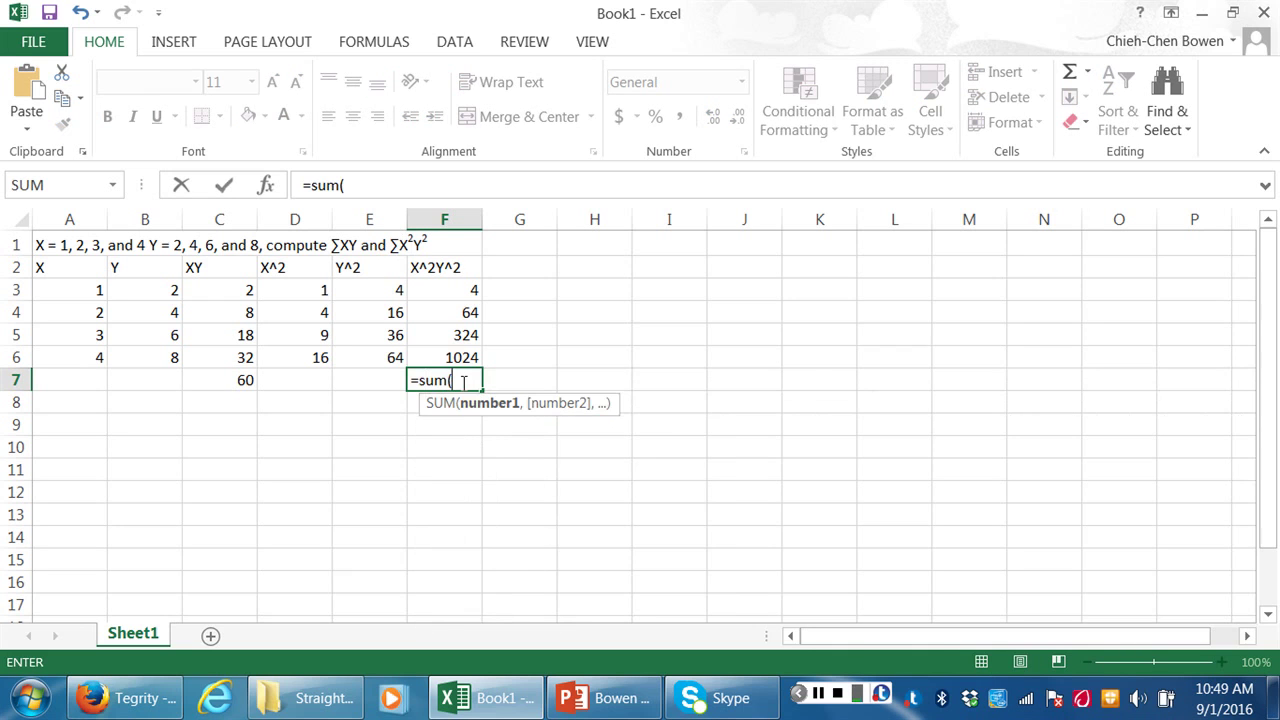
{"action": "left_click", "coordinate": [452, 288]}
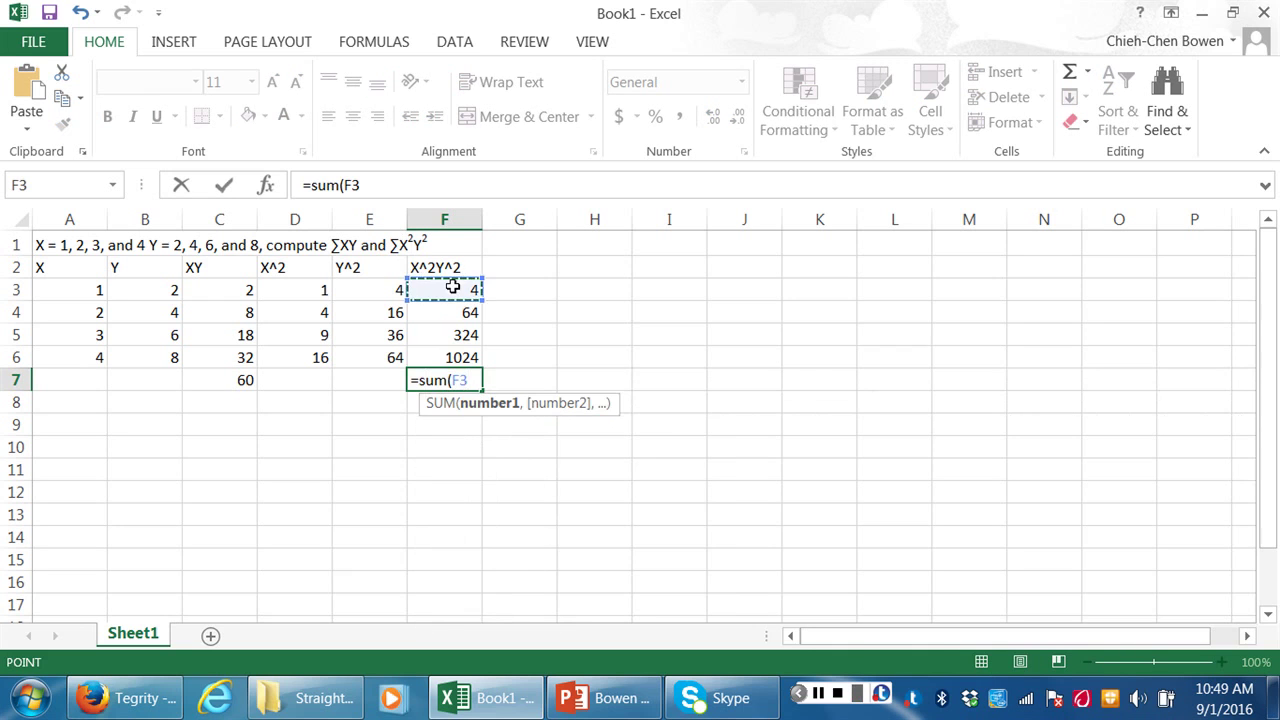
{"action": "key", "text": "shift+Down"}
{"action": "key", "text": "shift+Down"}
{"action": "key", "text": "shift+Down"}
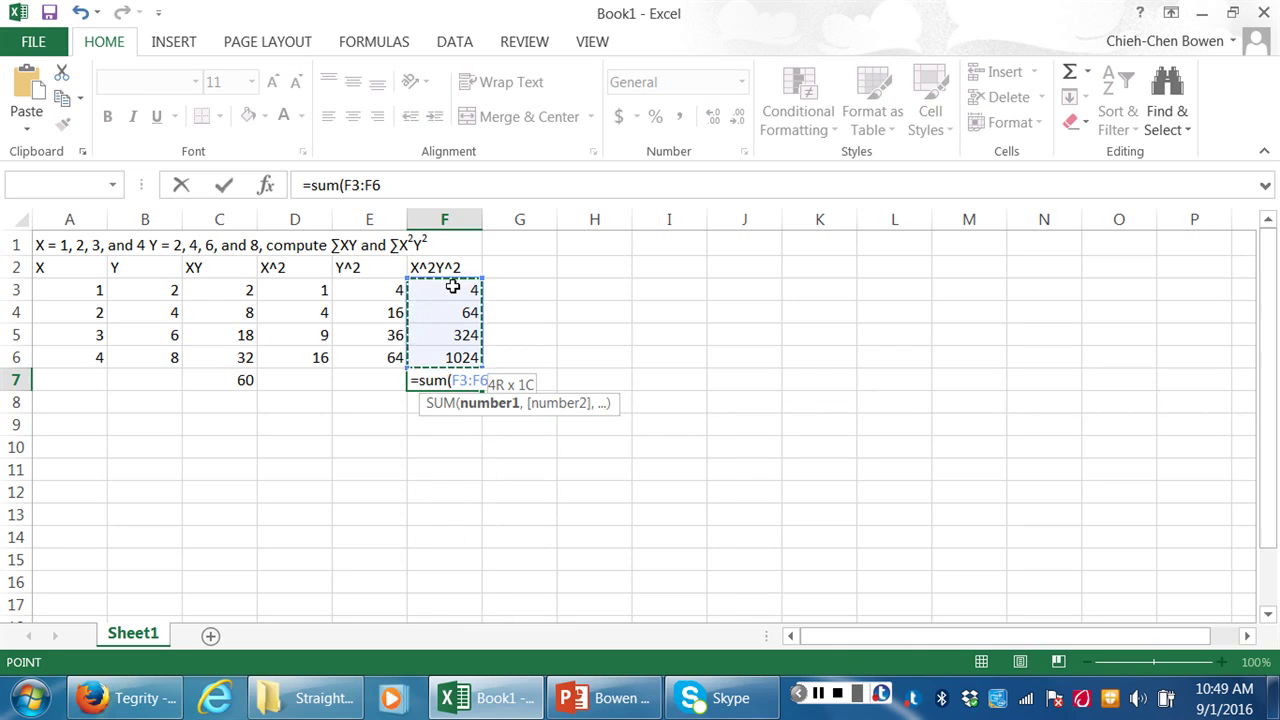
{"action": "type", "text": ")"}
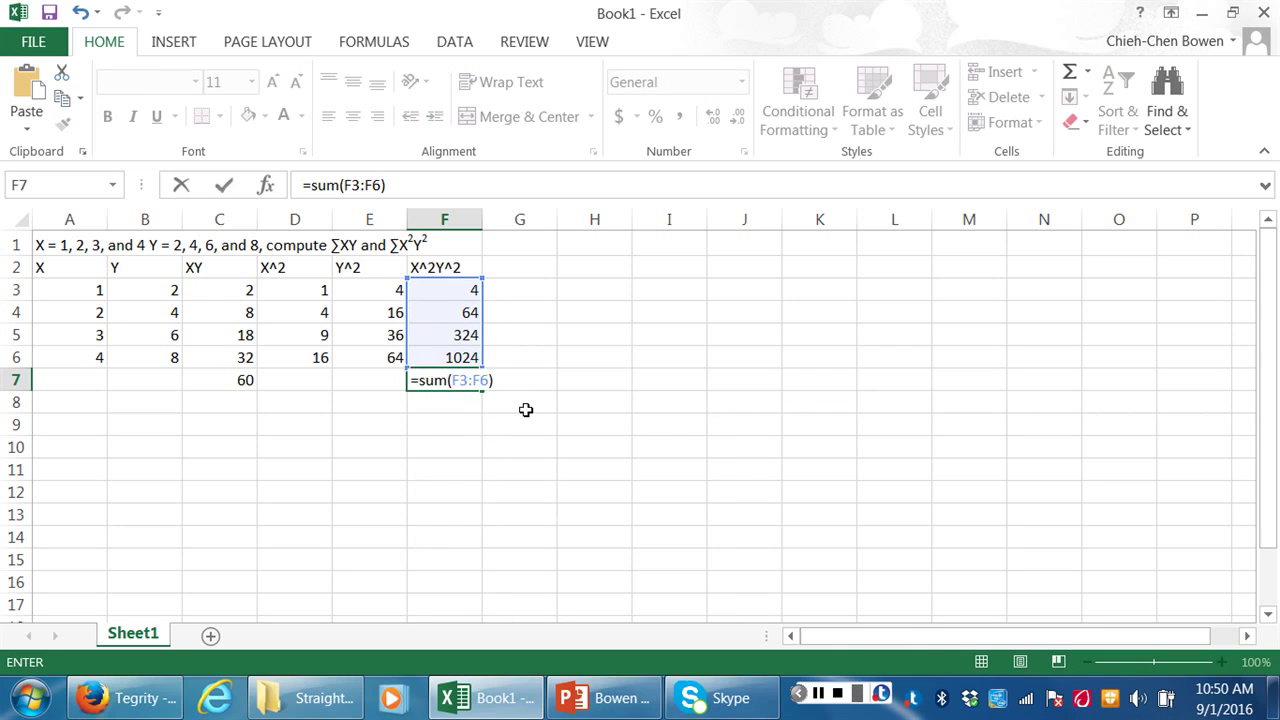
{"action": "key", "text": "Return"}
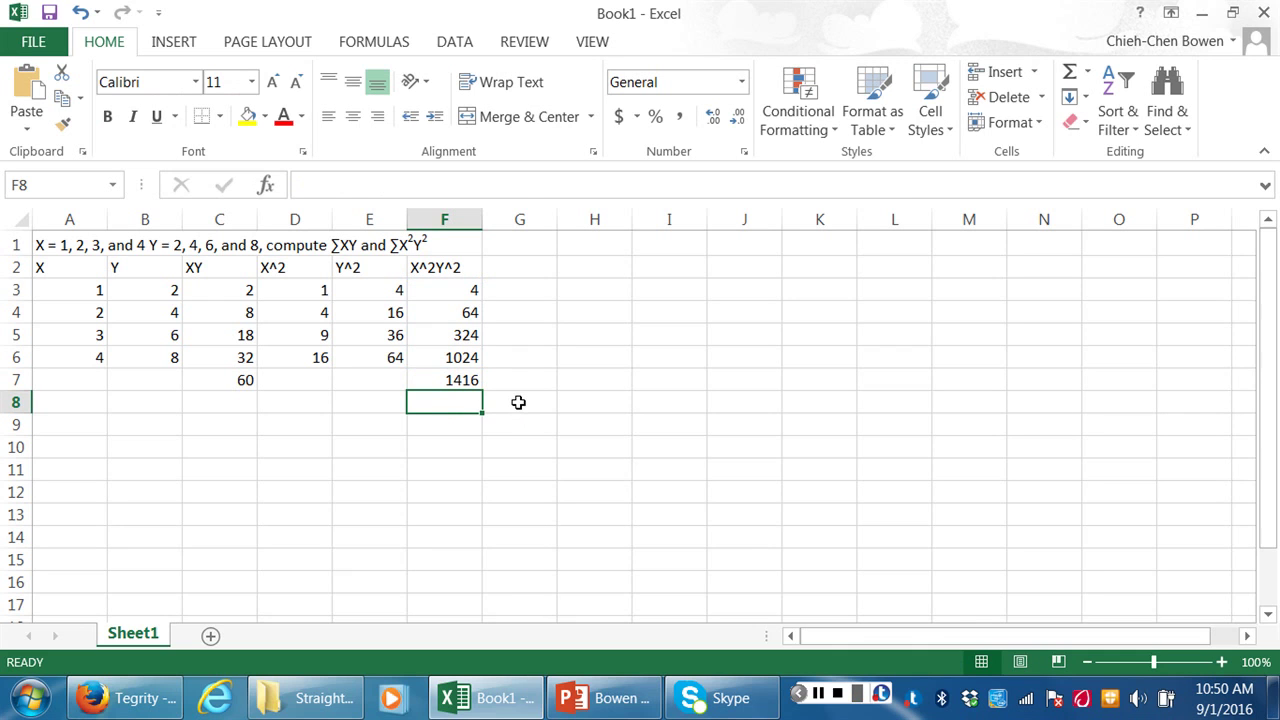
Highlight the two column totals in cells C7 and F7 with the standard light green fill color.
{"action": "left_click", "coordinate": [234, 378]}
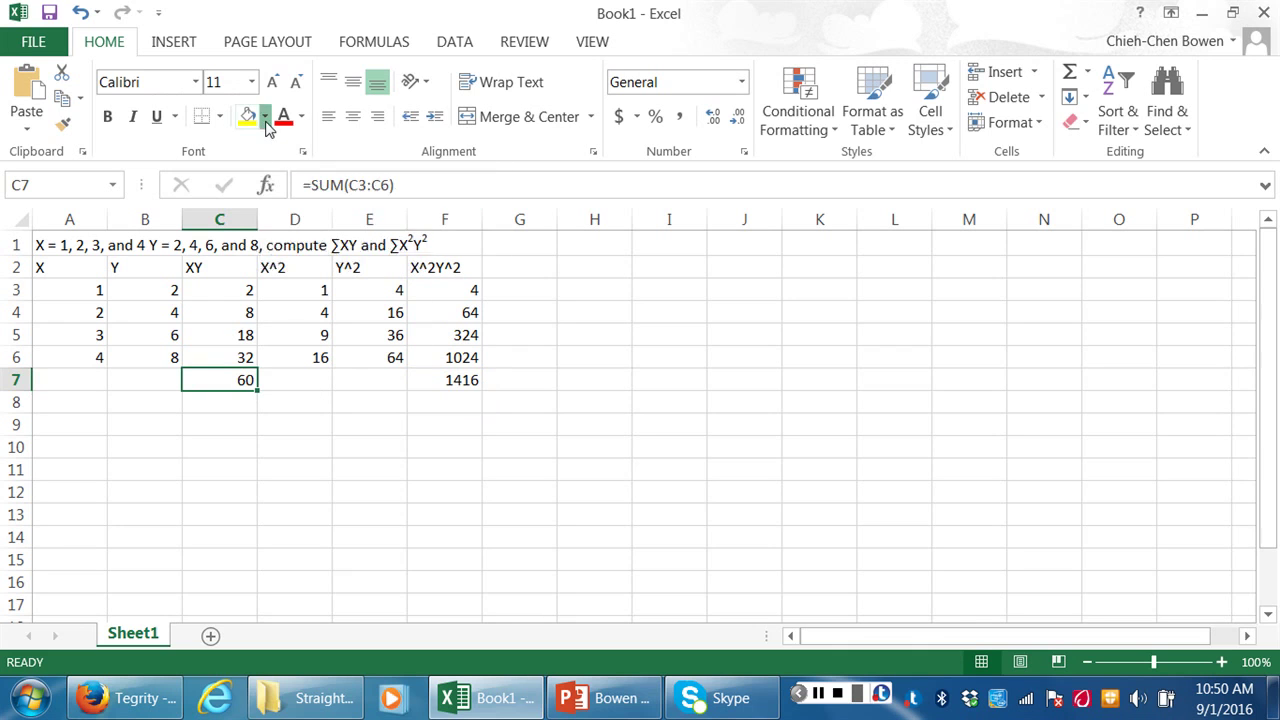
{"action": "left_click", "coordinate": [266, 119]}
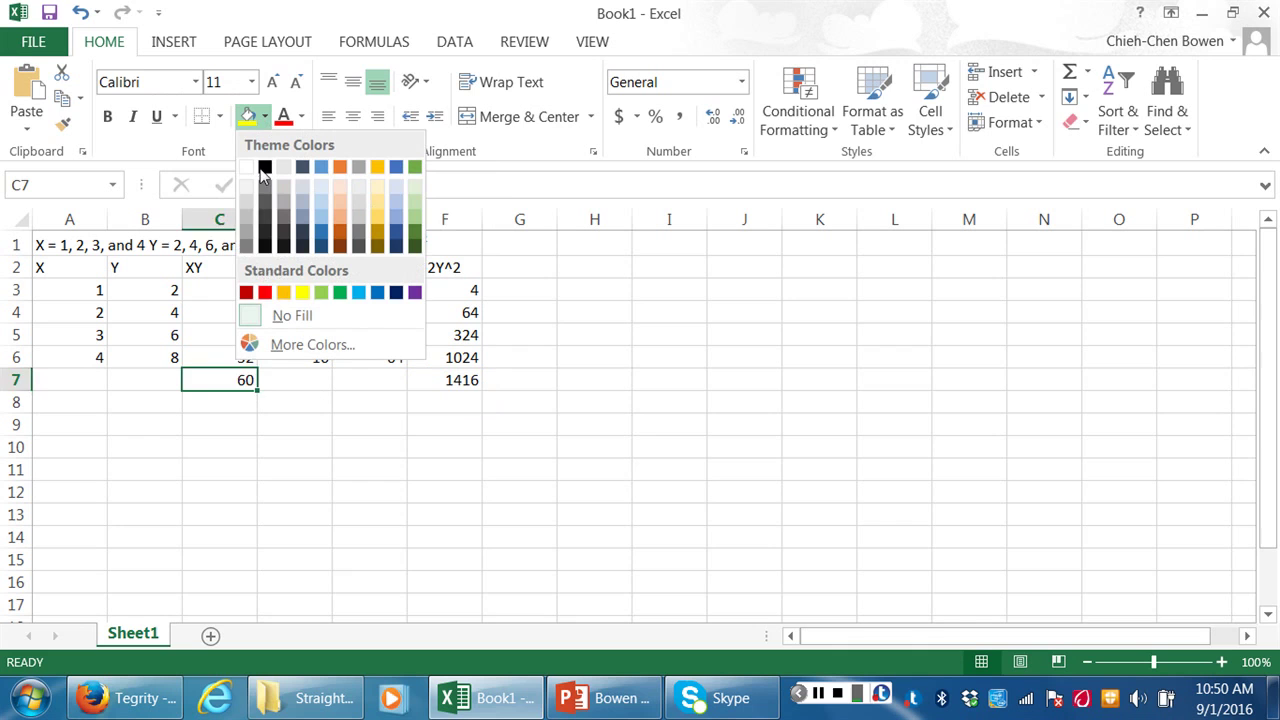
{"action": "left_click", "coordinate": [321, 292]}
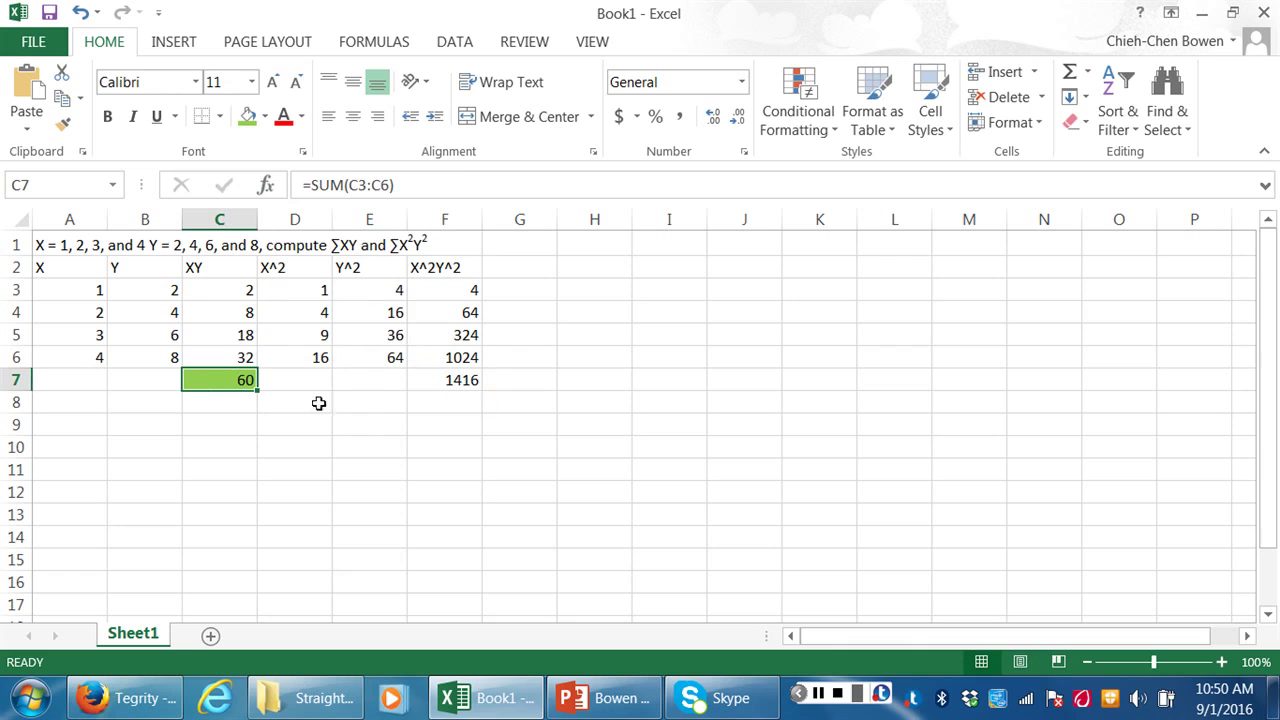
{"action": "left_click", "coordinate": [458, 381]}
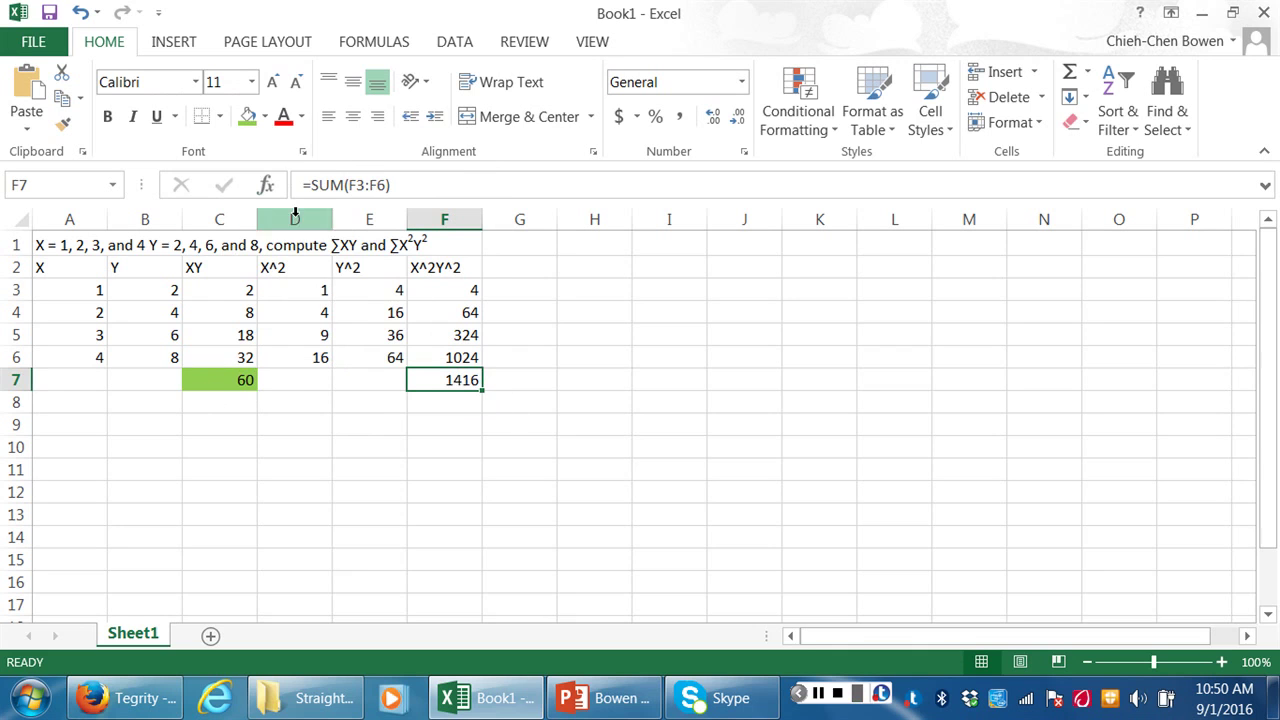
{"action": "left_click", "coordinate": [246, 120]}
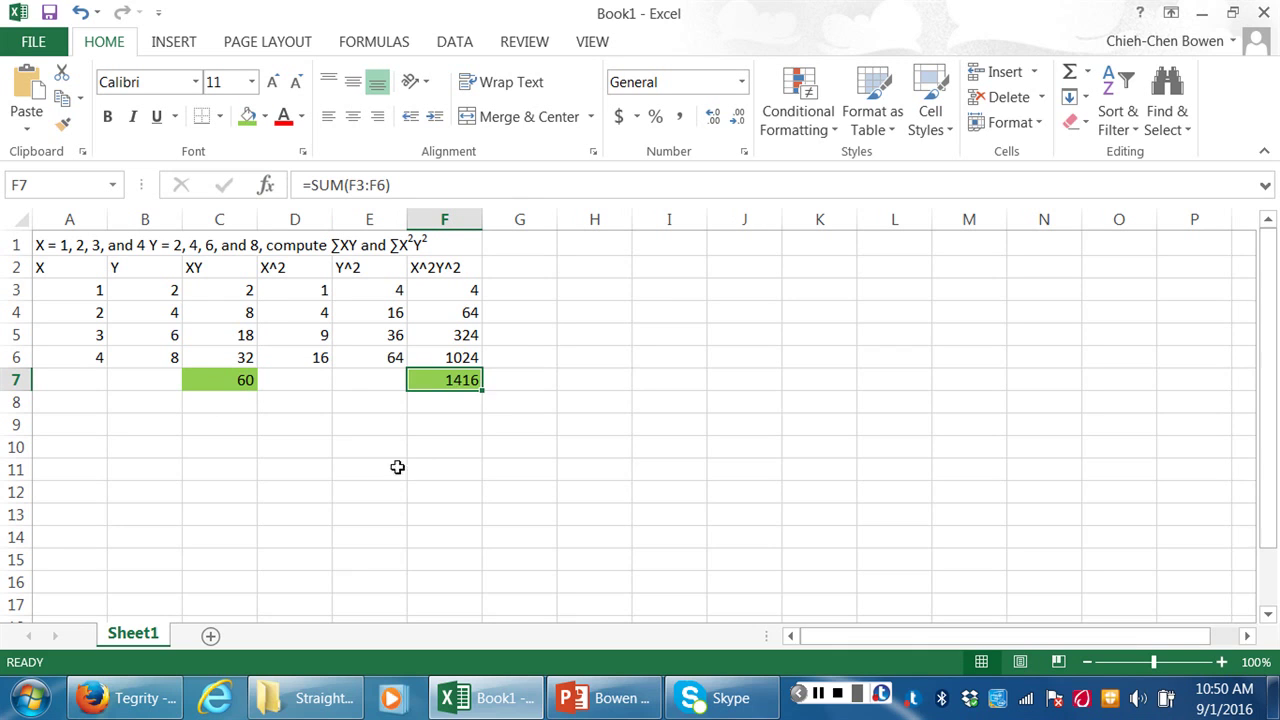